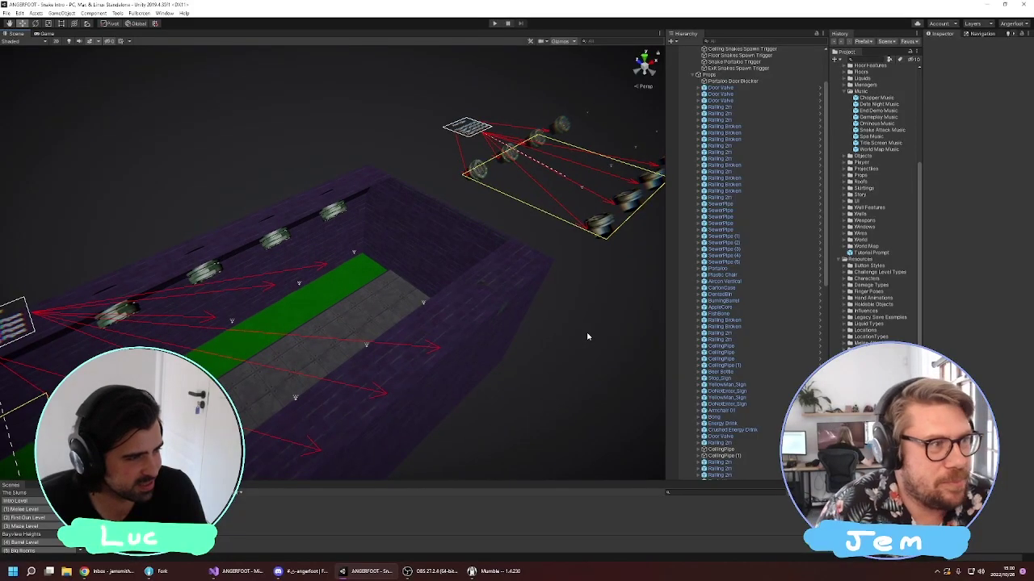
right_click_drag(383, 290, 442, 277)
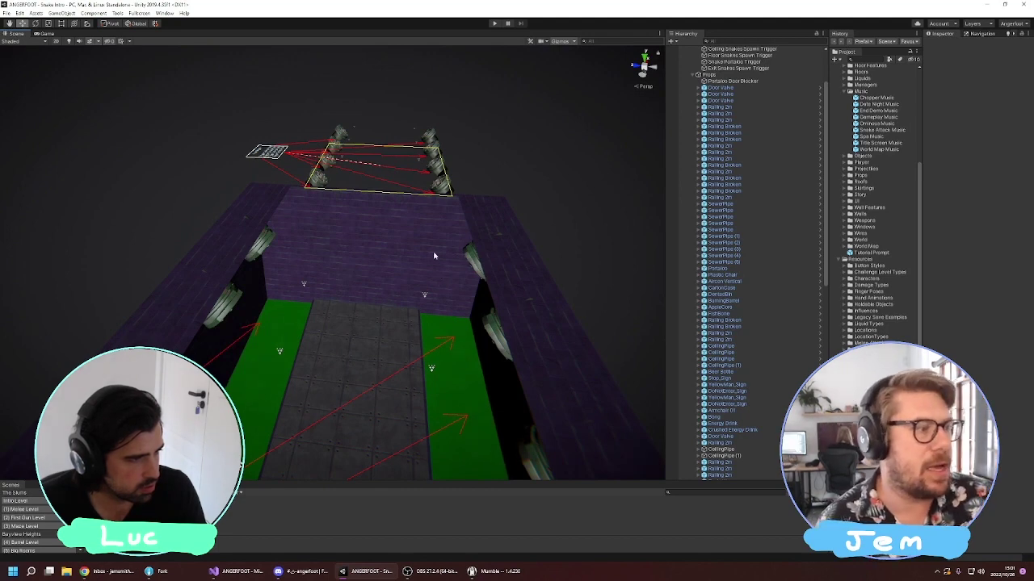
right_click_drag(435, 254, 480, 292)
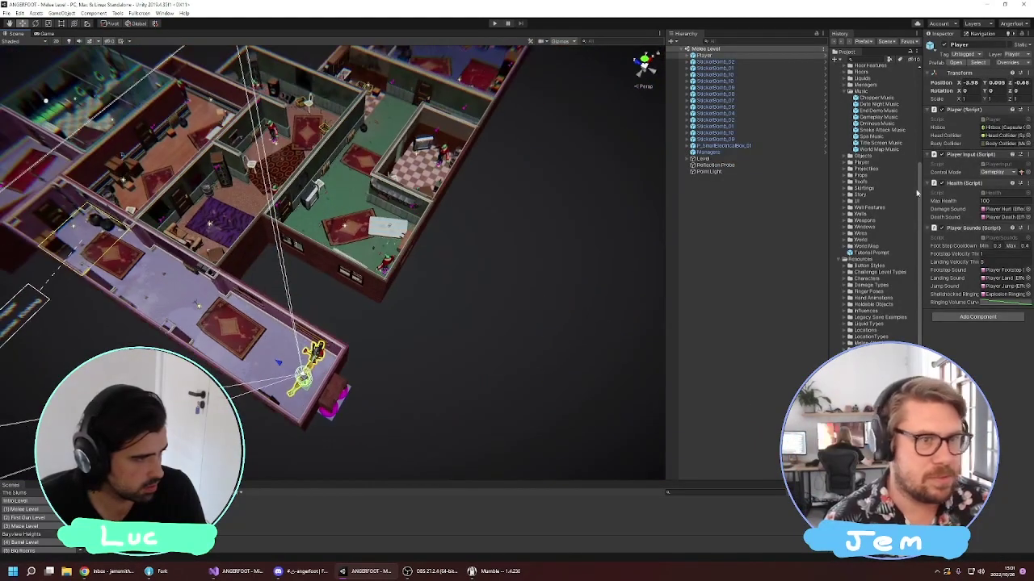
Duplicate the Melee Level scene in the project's scene files and name the copy Ceiling Enemy Level.
scroll(878, 179, "up", 5)
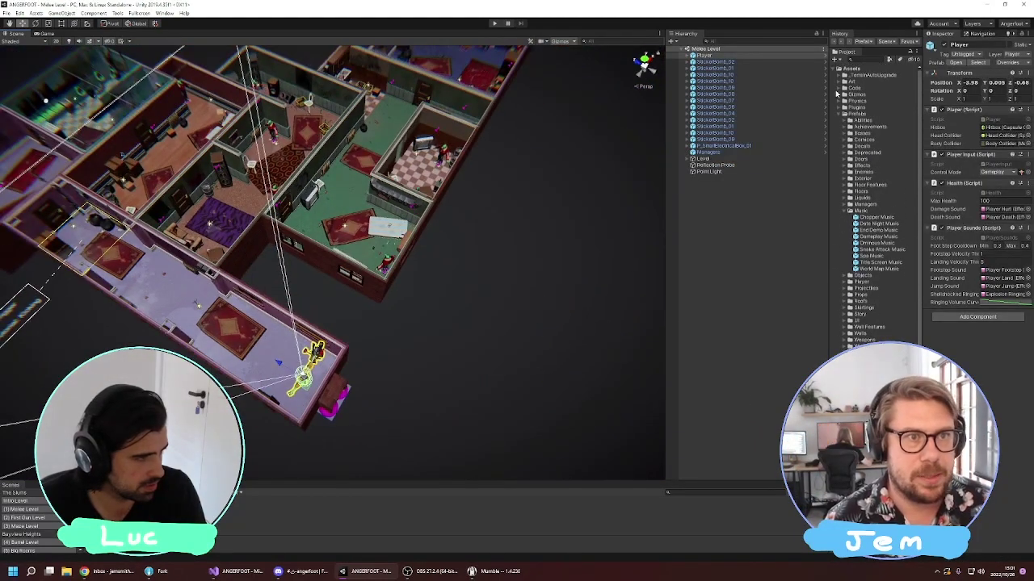
left_click(838, 114)
left_click(838, 121)
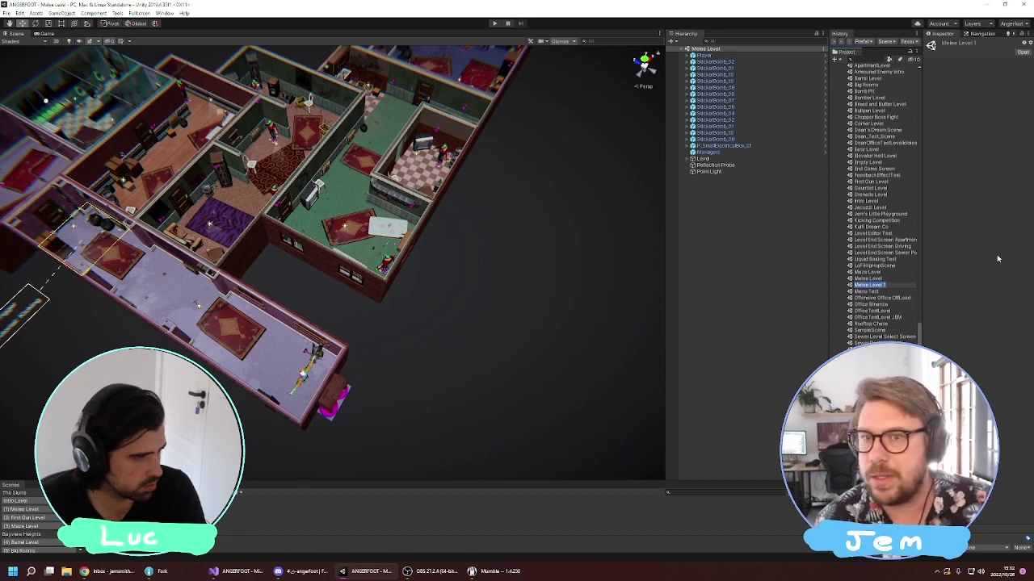
type("Ca")
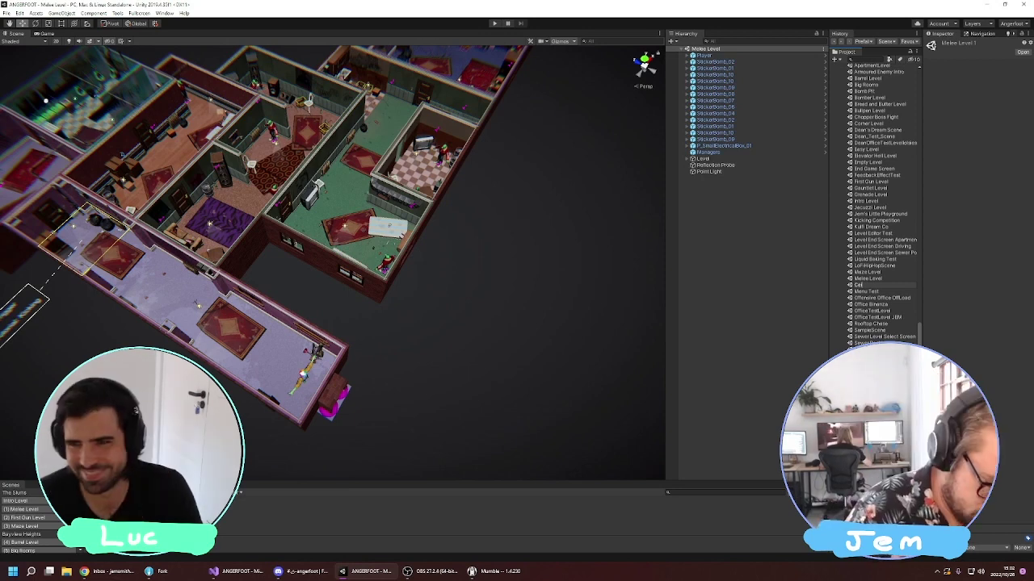
type("ing")
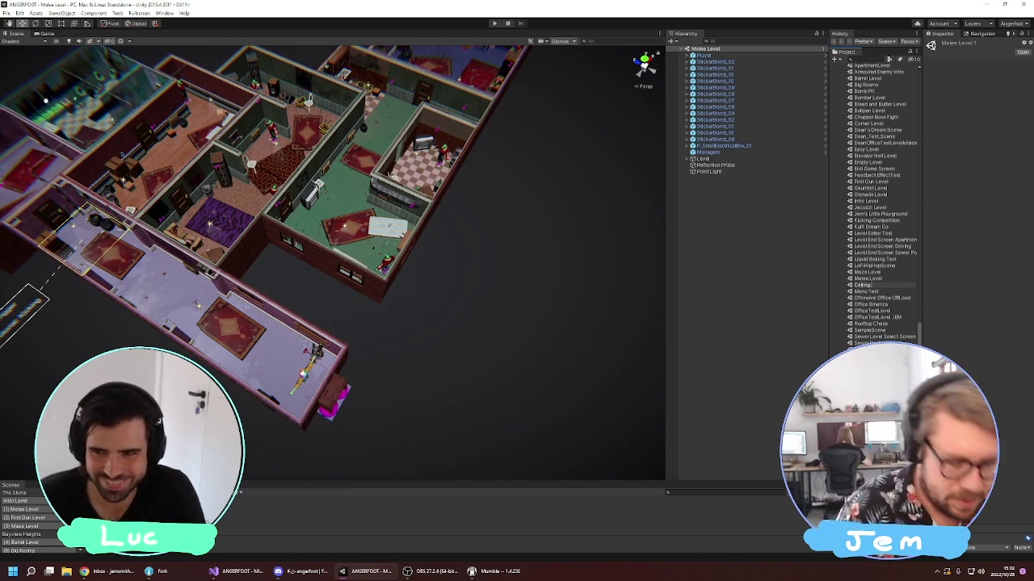
type(" Enemy Level")
key("Return")
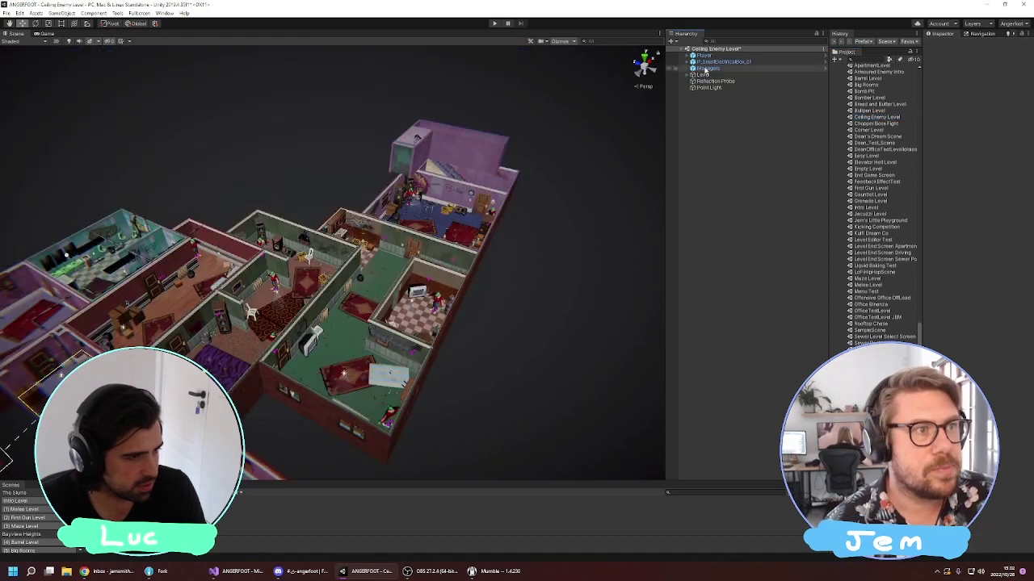
Delete the small electrical box, the Reflection Probe and the Point Light from the Ceiling Enemy Level scene.
left_click(727, 62)
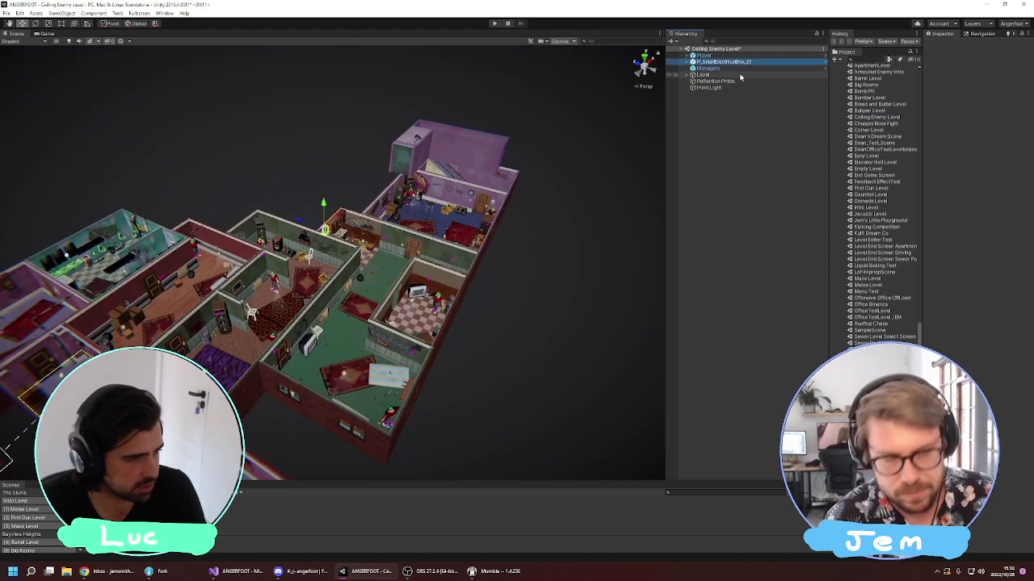
key("Delete")
left_click(742, 75)
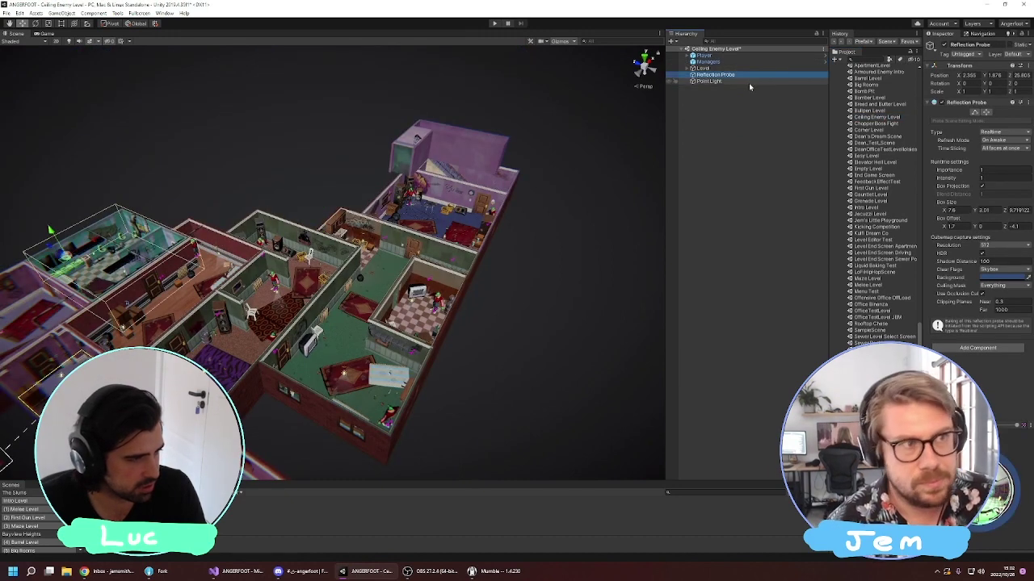
left_click(749, 82, "shift")
key("Delete")
Delete all child objects of the Level object, from Directional Light through Cover Points.
left_click(691, 68)
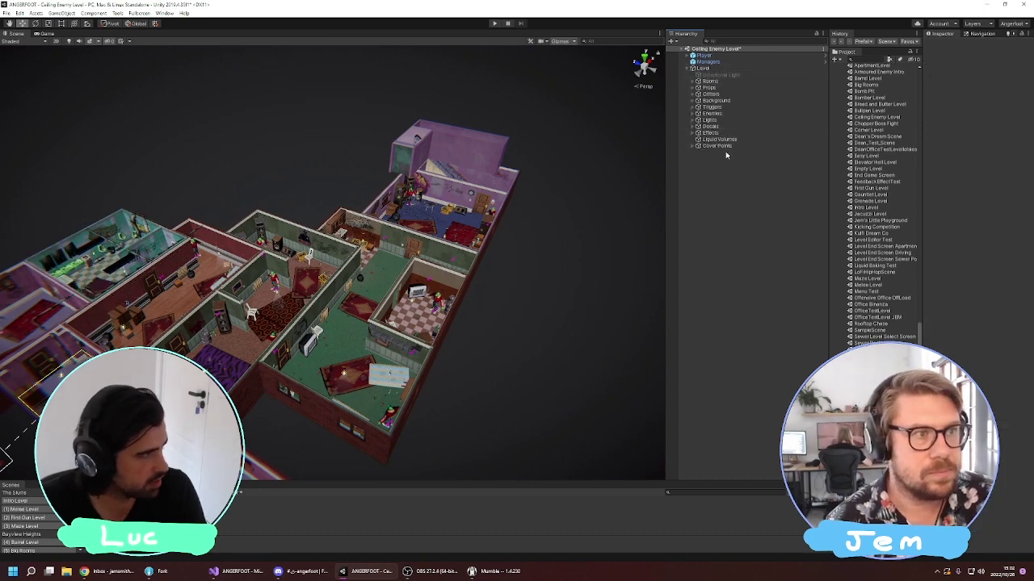
left_click(721, 75)
left_click(723, 155)
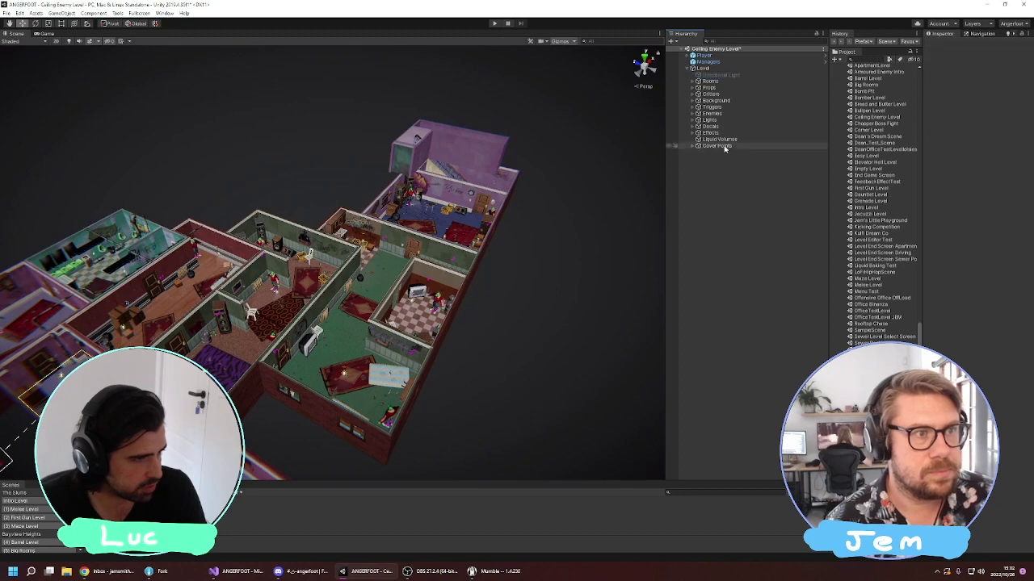
left_click(727, 147)
left_click(737, 77, "shift")
key("Delete")
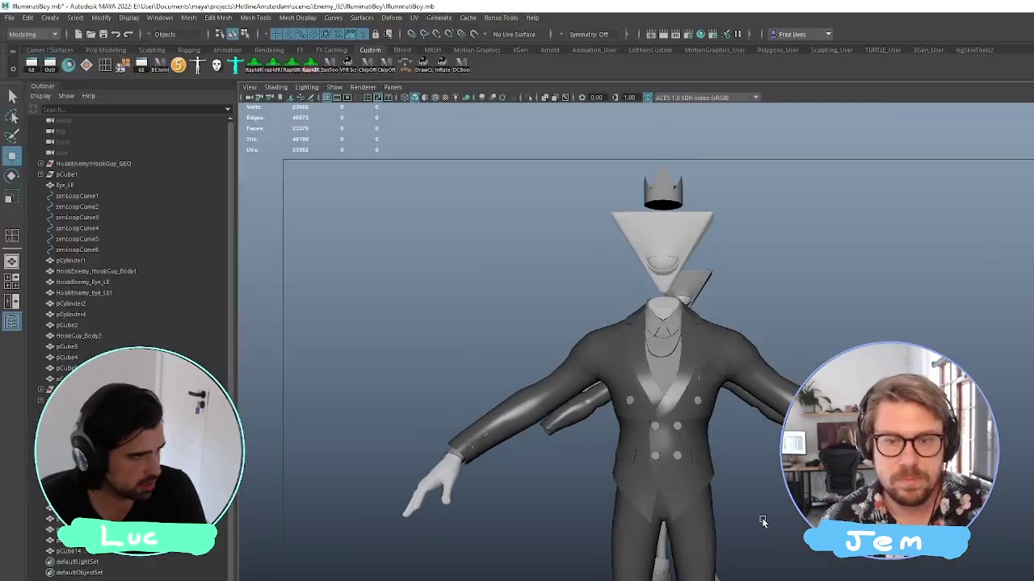
Switch to Maya and examine the pocket square and collar area of the suited character model.
left_click_drag(762, 519, 471, 451, "alt")
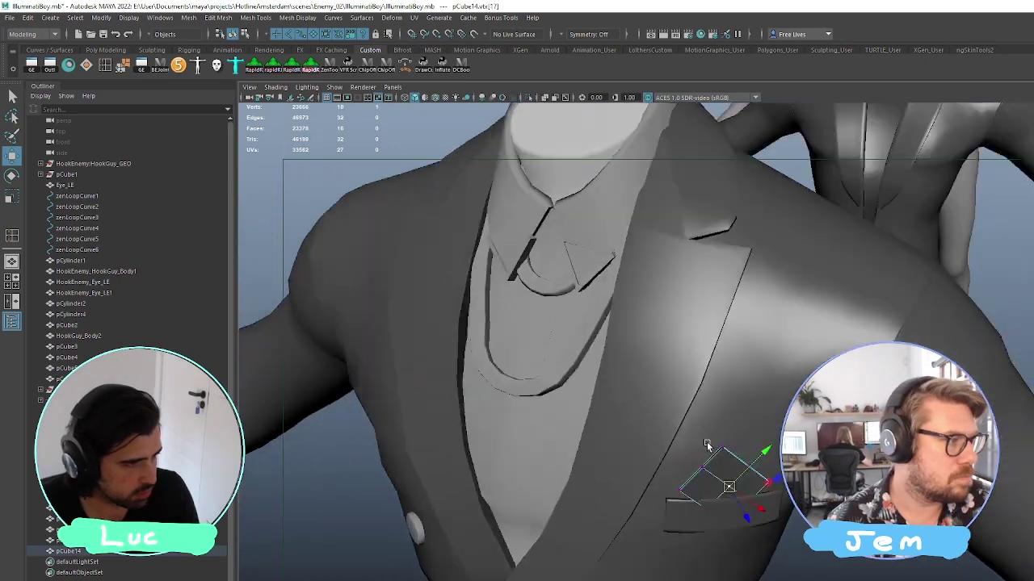
left_click_drag(715, 476, 732, 548, "alt")
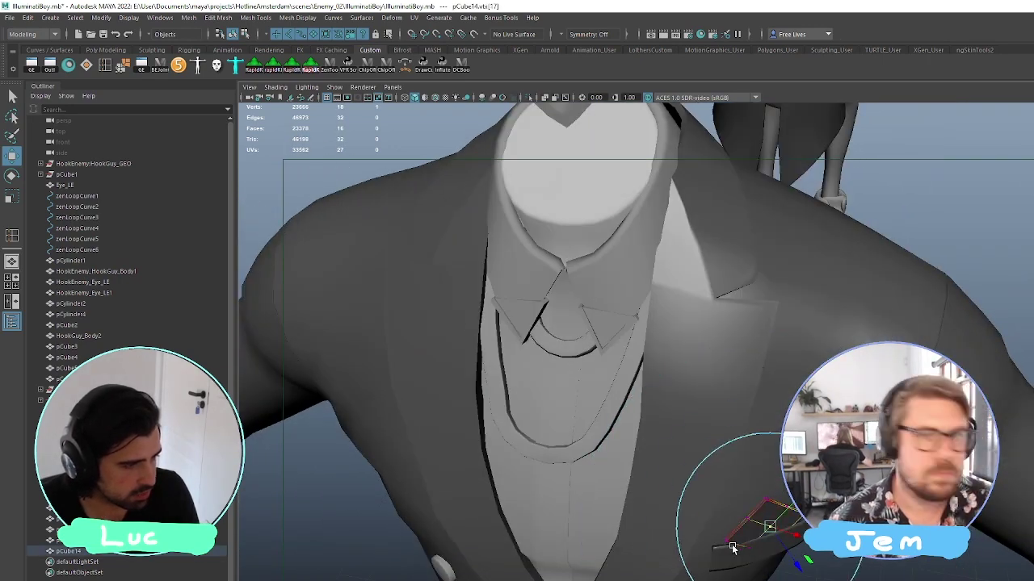
right_click_drag(796, 568, 812, 558)
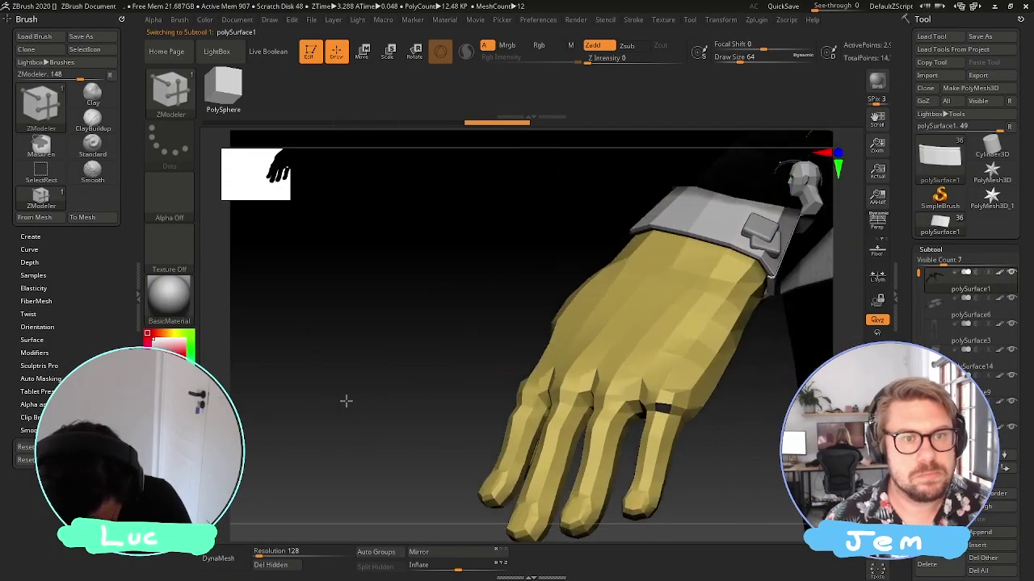
Switch to ZBrush and adjust the eyelid on the character's triangular head with the Move brush.
left_click_drag(346, 402, 165, 437, "alt")
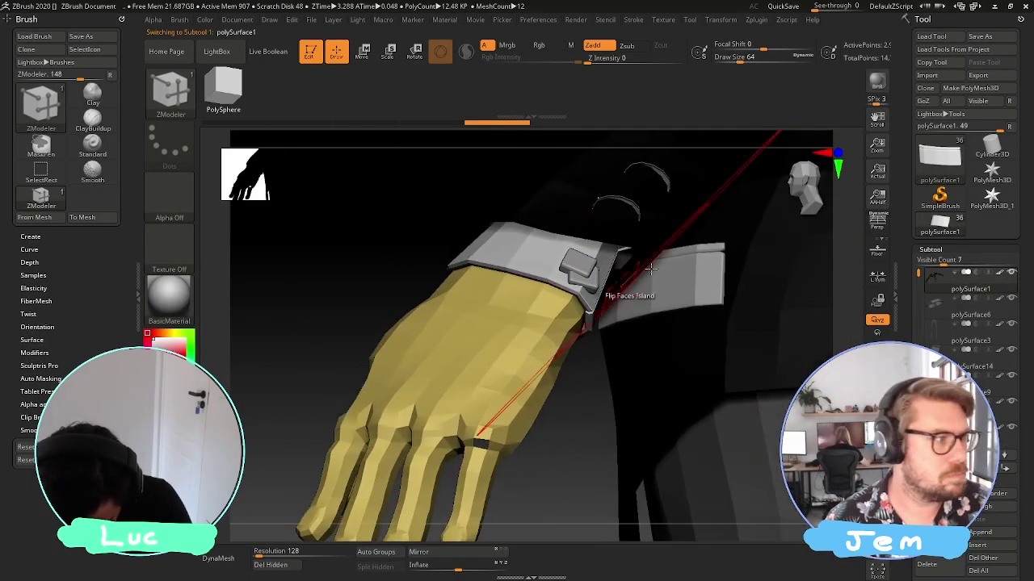
left_click(634, 207, "alt")
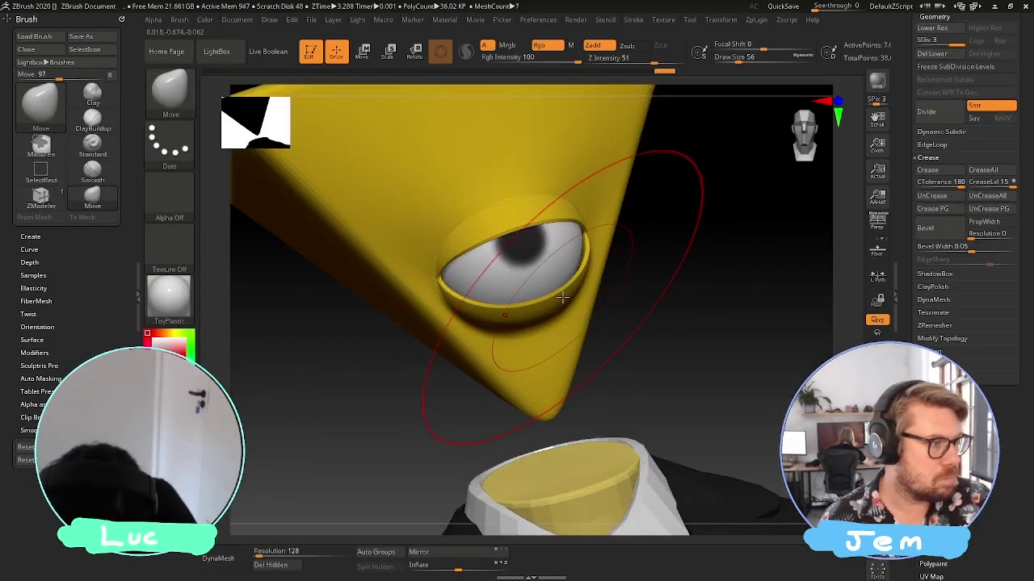
left_click_drag(605, 283, 636, 266)
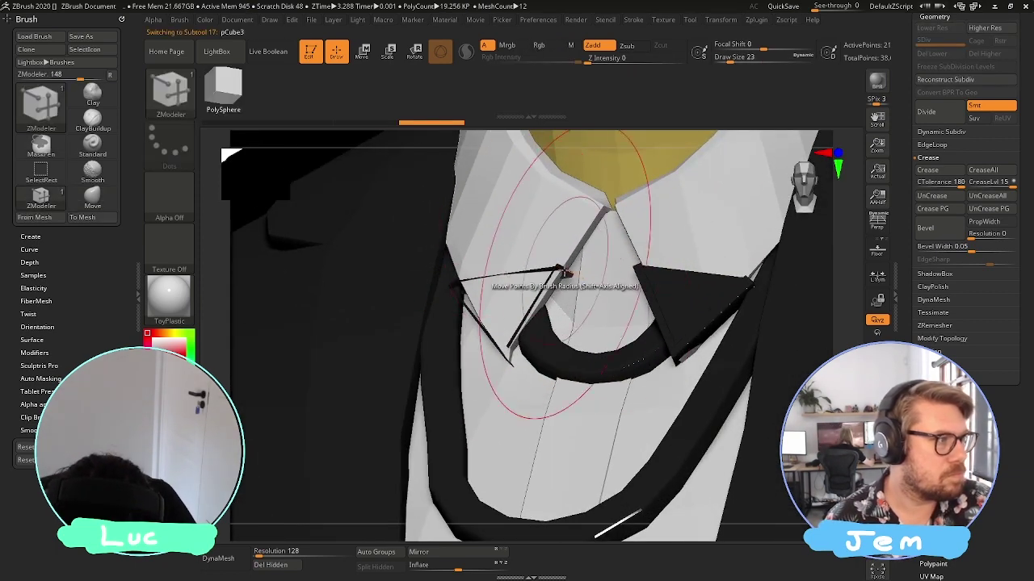
Set the ZModeler polygon action's target to Island and apply the action to the shirt collar tip.
key("space")
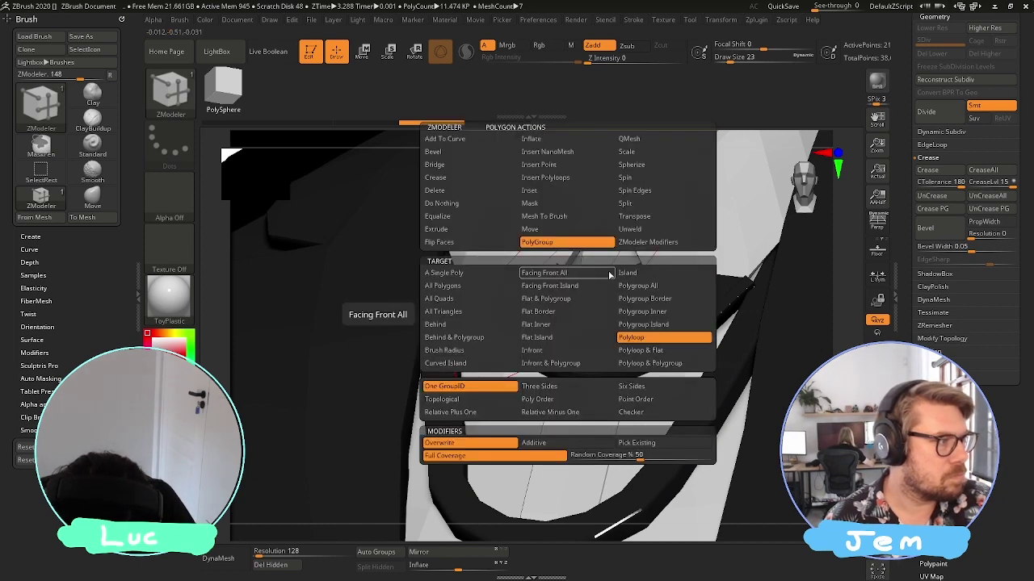
left_click(636, 273)
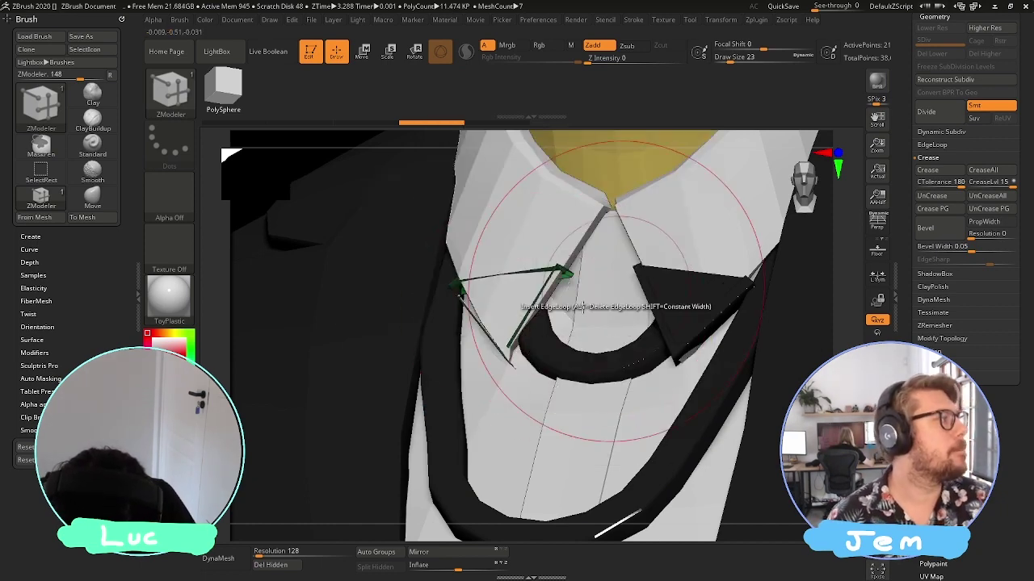
left_click(539, 281)
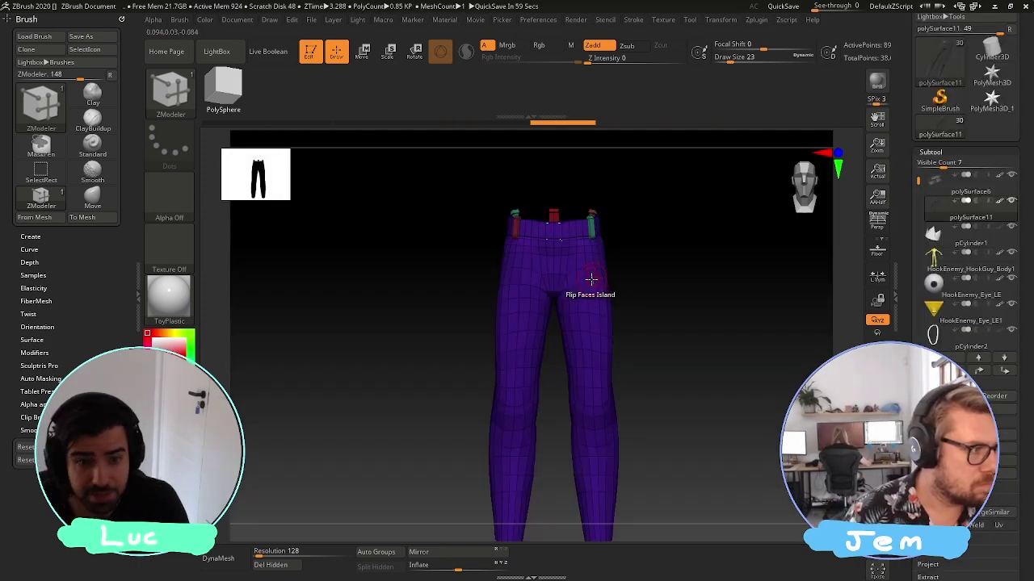
Set the ZModeler polygon action to Extrude while working on the trousers mesh.
right_click_drag(591, 280, 595, 342, "ctrl")
key("space")
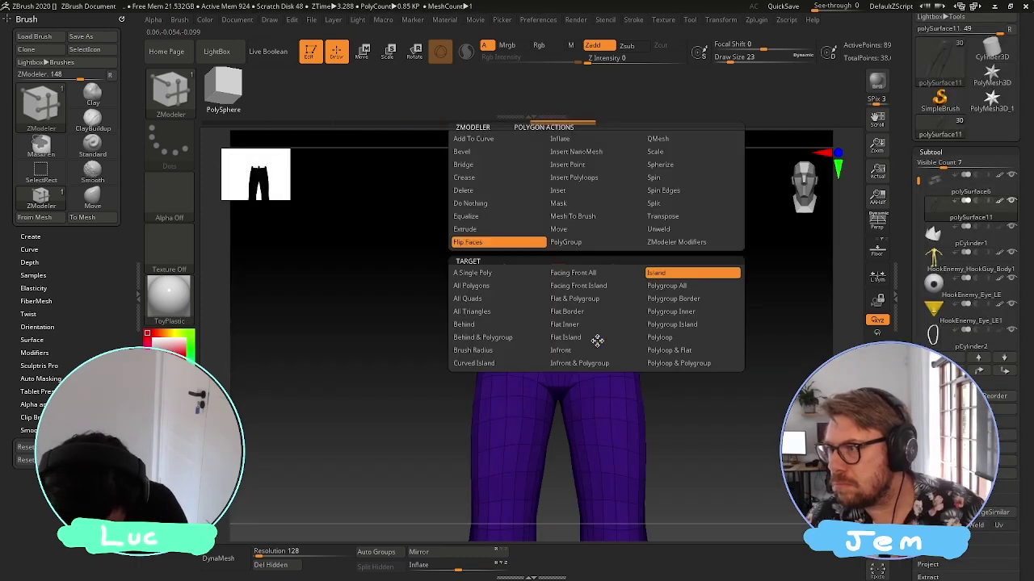
left_click(481, 230)
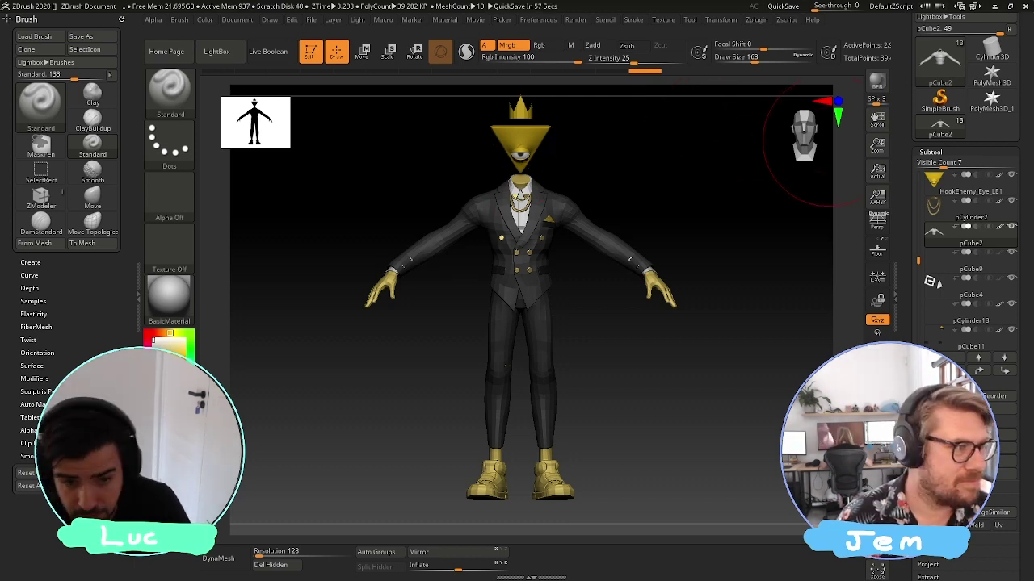
mouse_move(991, 99)
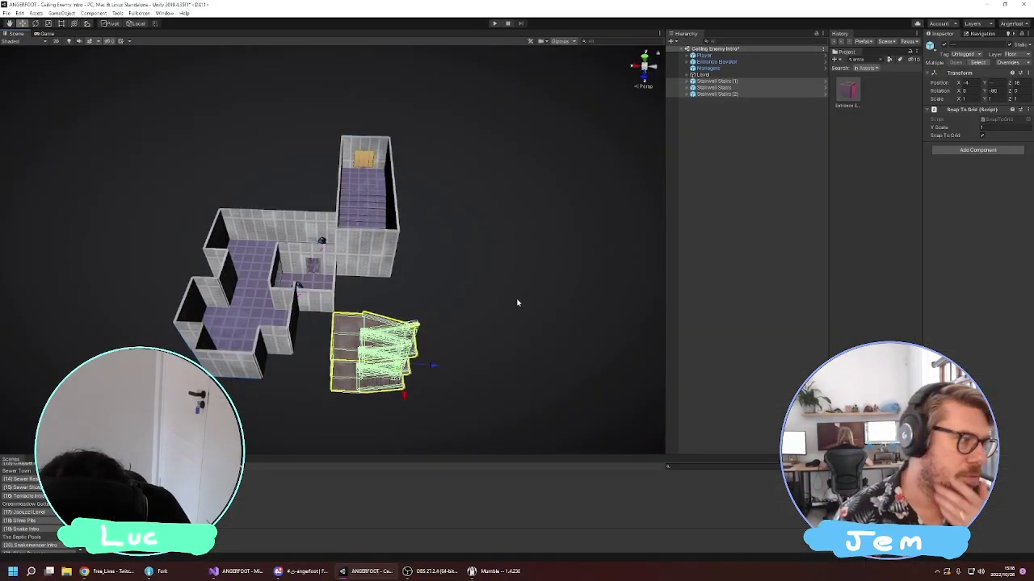
right_click_drag(510, 303, 457, 240)
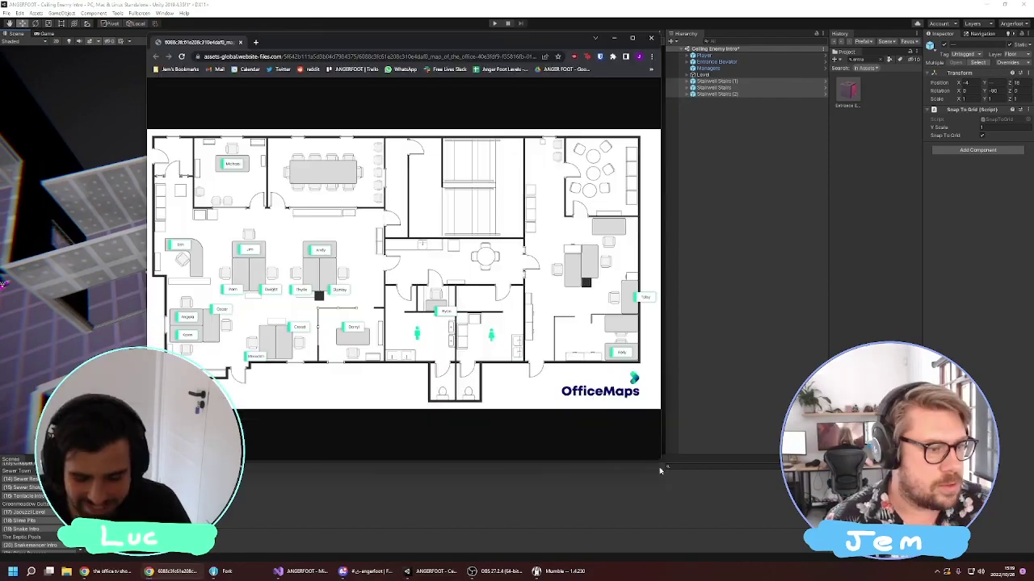
Enlarge and reposition the browser window showing the OfficeMaps floor plan to examine the office layout as reference.
left_click_drag(661, 463, 815, 500)
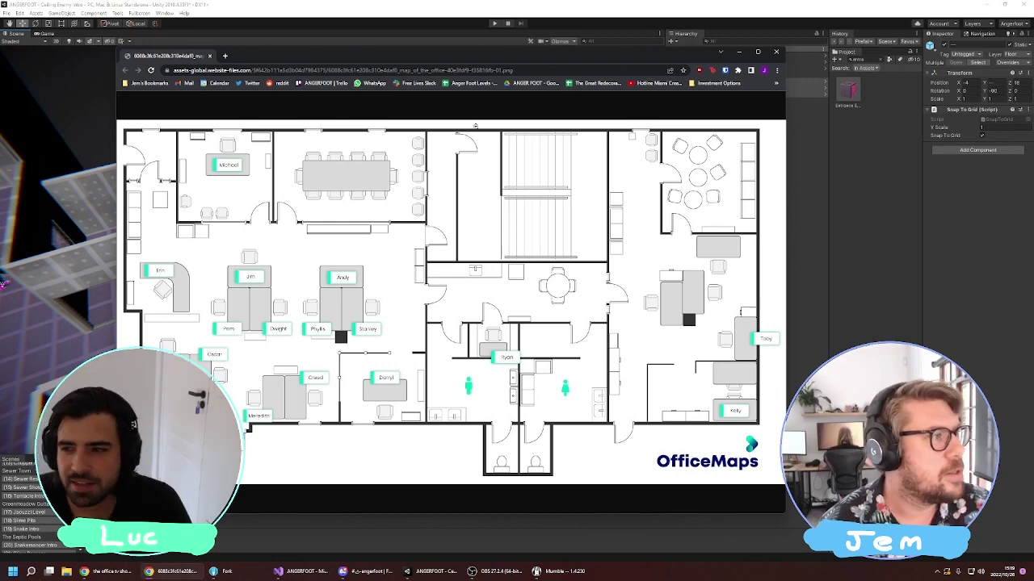
left_click_drag(469, 53, 487, 52)
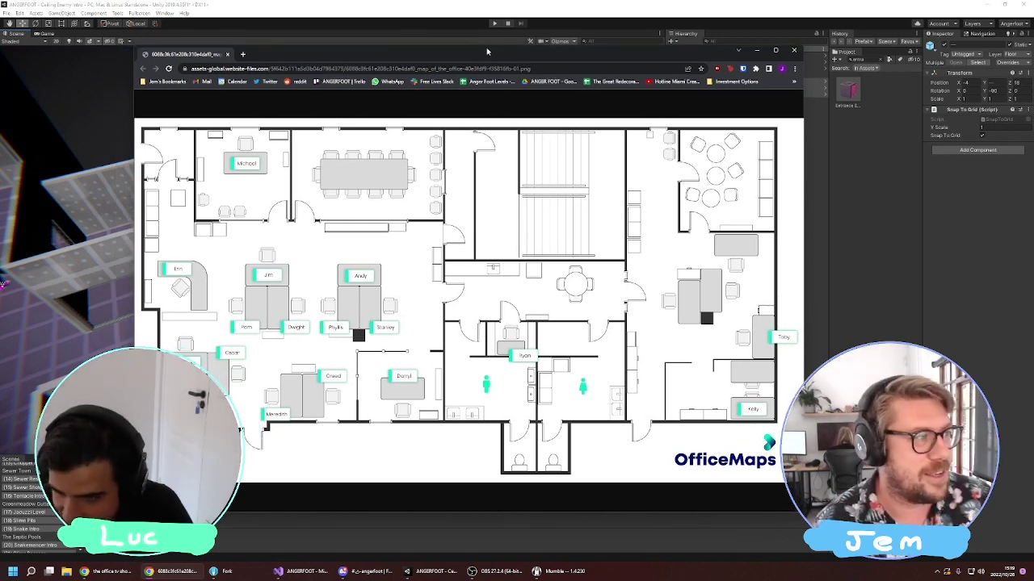
left_click_drag(487, 52, 512, 64)
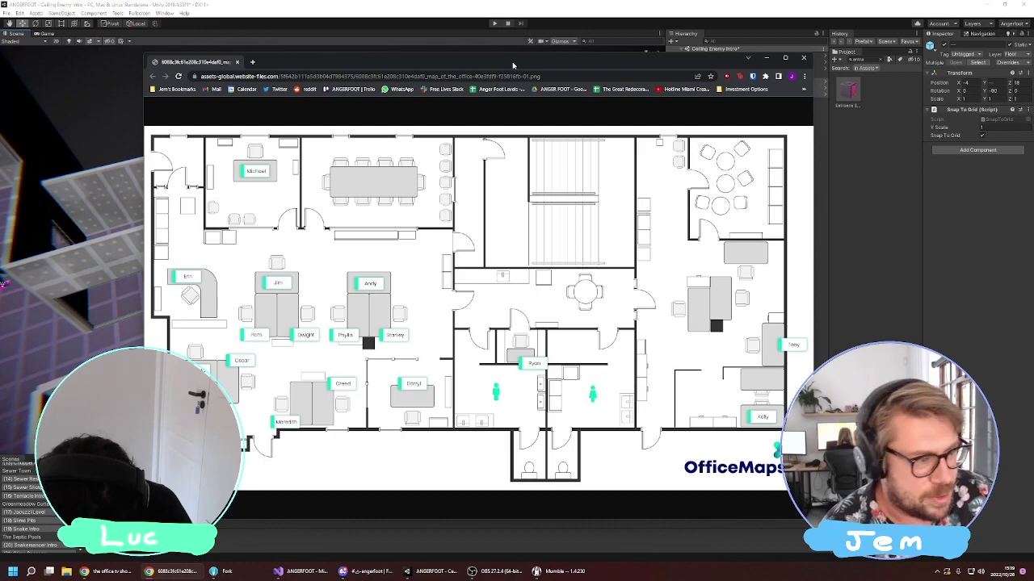
left_click_drag(510, 64, 488, 72)
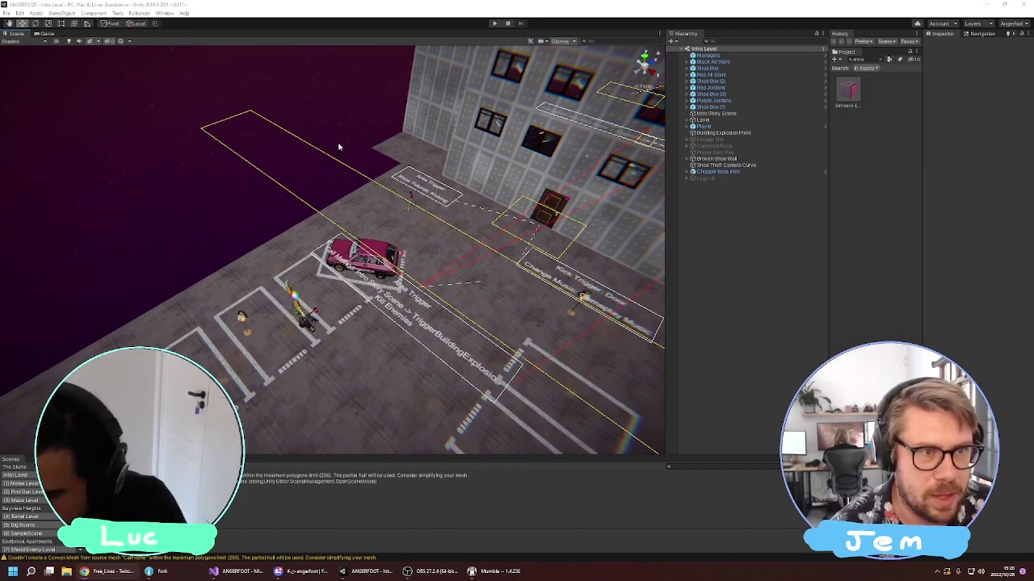
Play-test the game from the Intro Level into the Melee Level's apartment rooms and stop play mode.
right_click_drag(474, 133, 480, 159)
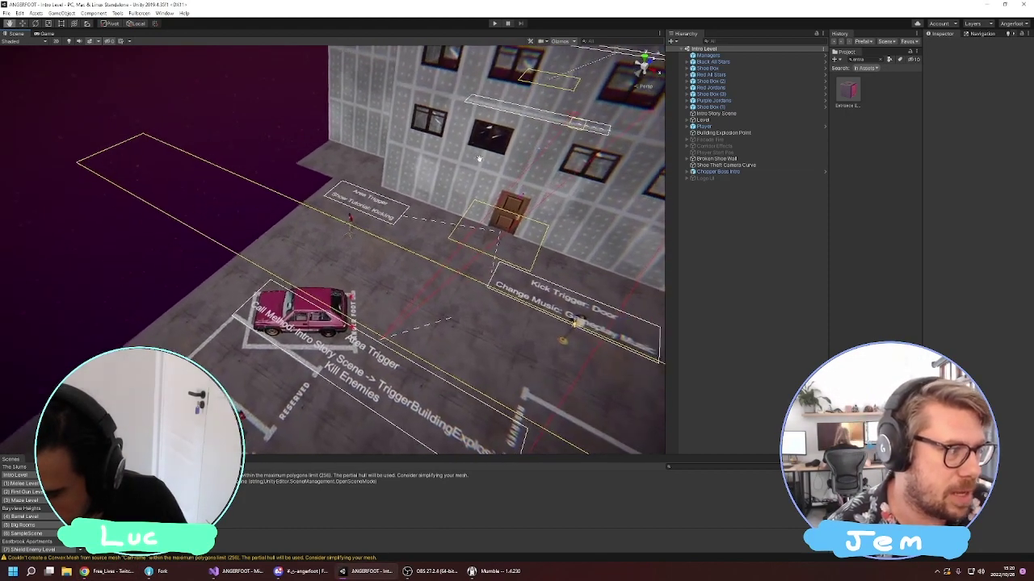
left_click(495, 24)
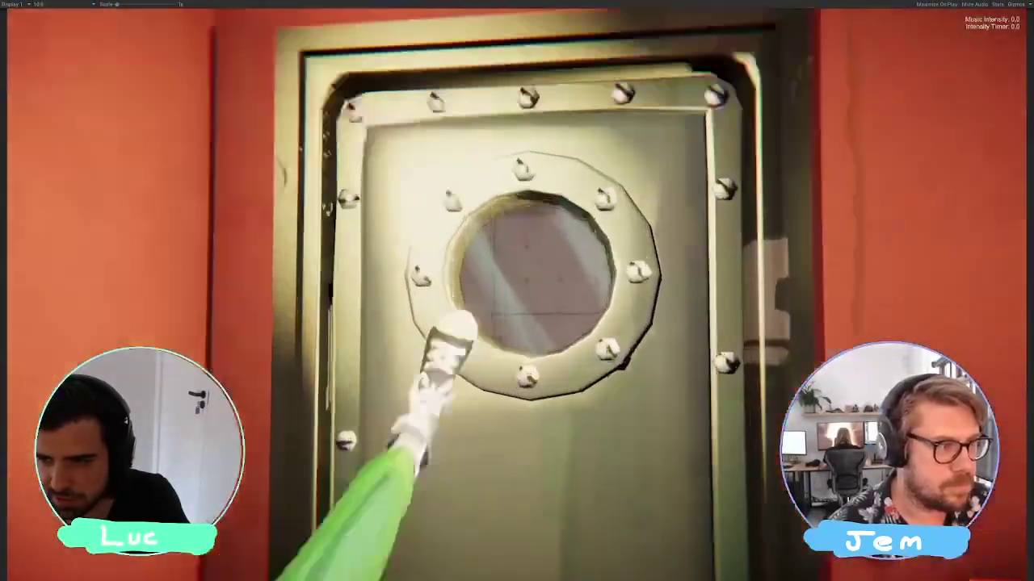
key("w")
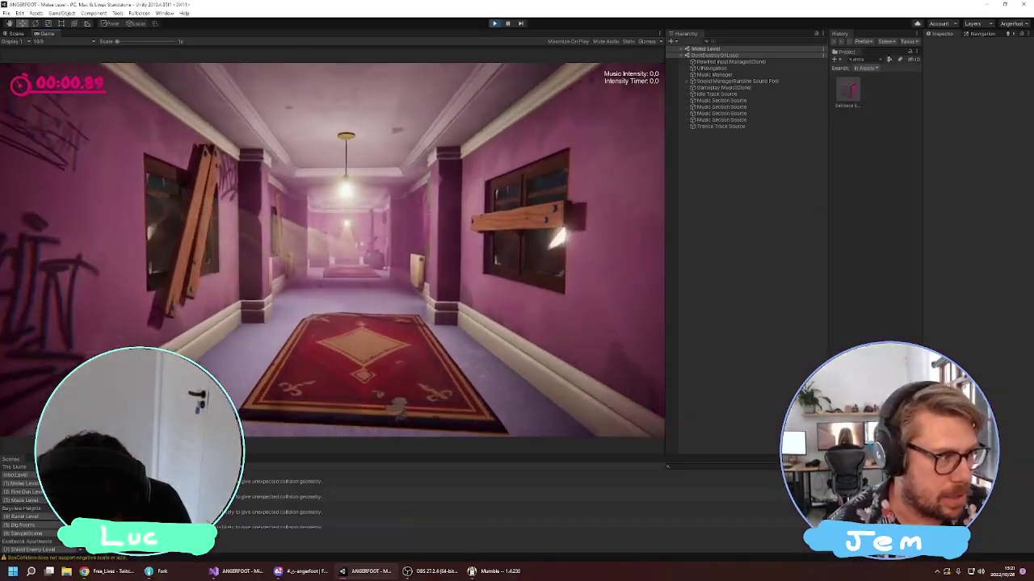
key("w")
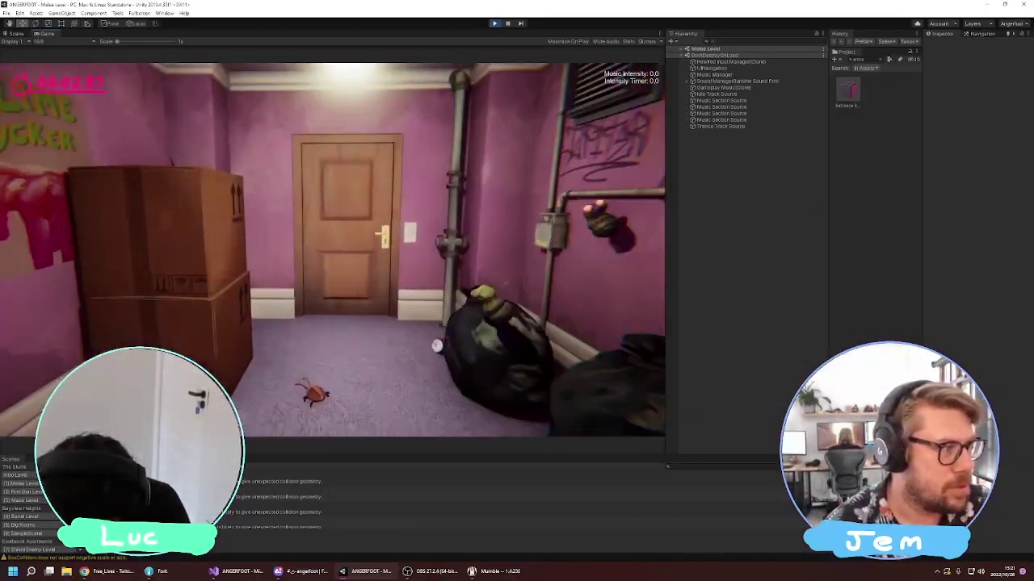
left_click(495, 23)
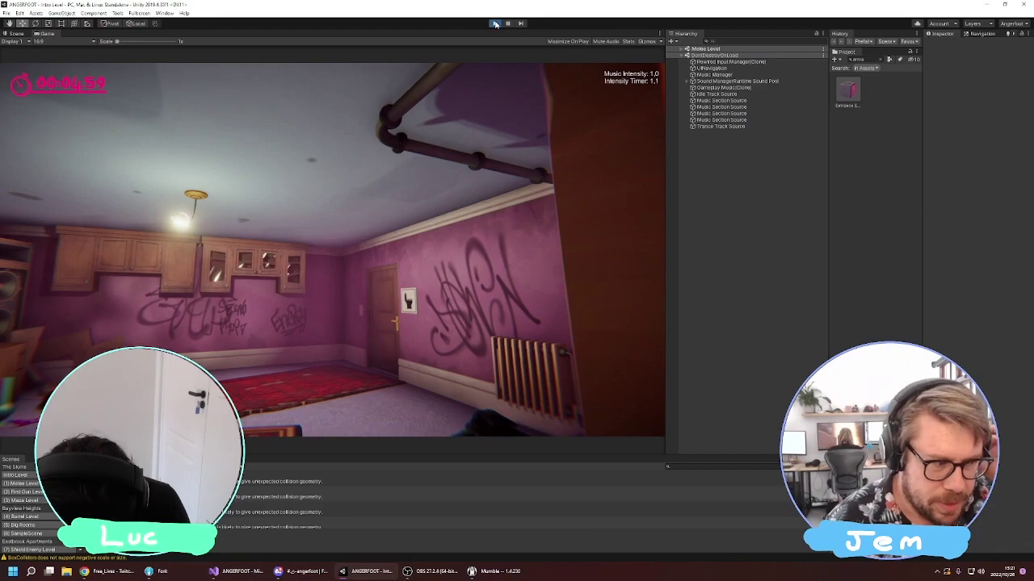
left_click(495, 24)
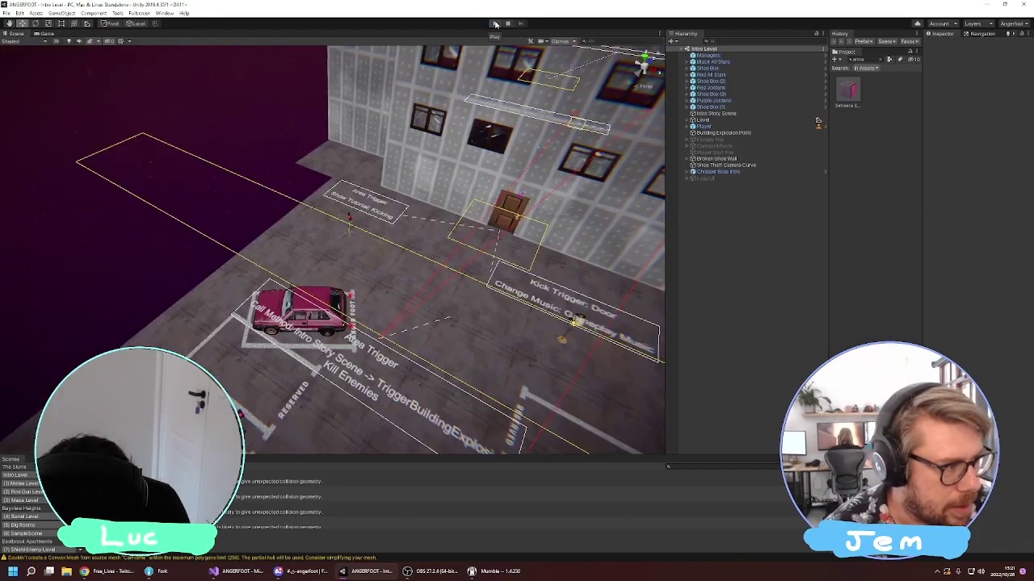
Examine the row of shoe displays inside the Intro Level's building.
right_click_drag(370, 222, 317, 182)
key("w")
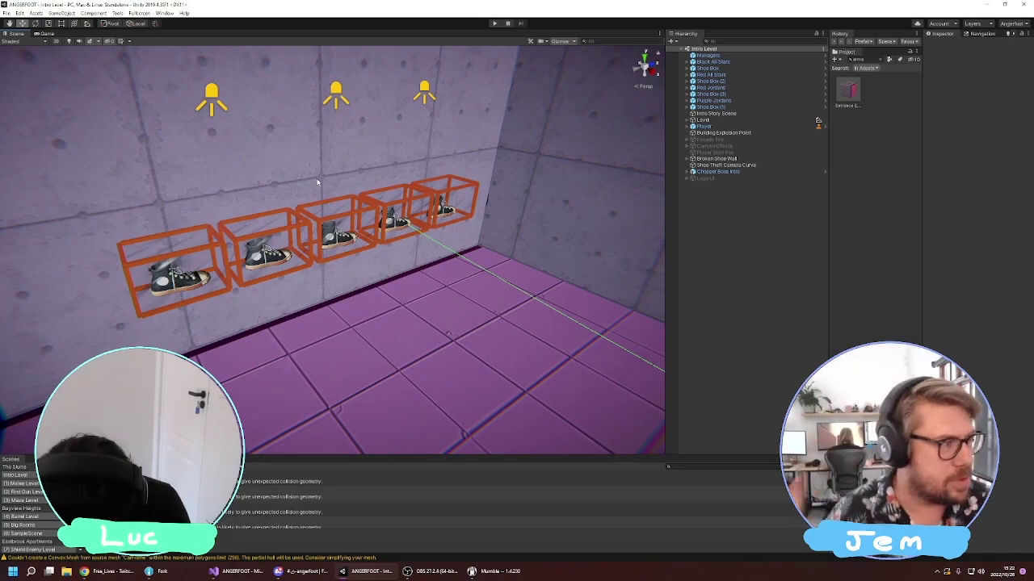
right_click_drag(317, 183, 340, 131)
right_click_drag(290, 164, 524, 247)
right_click_drag(620, 309, 301, 237)
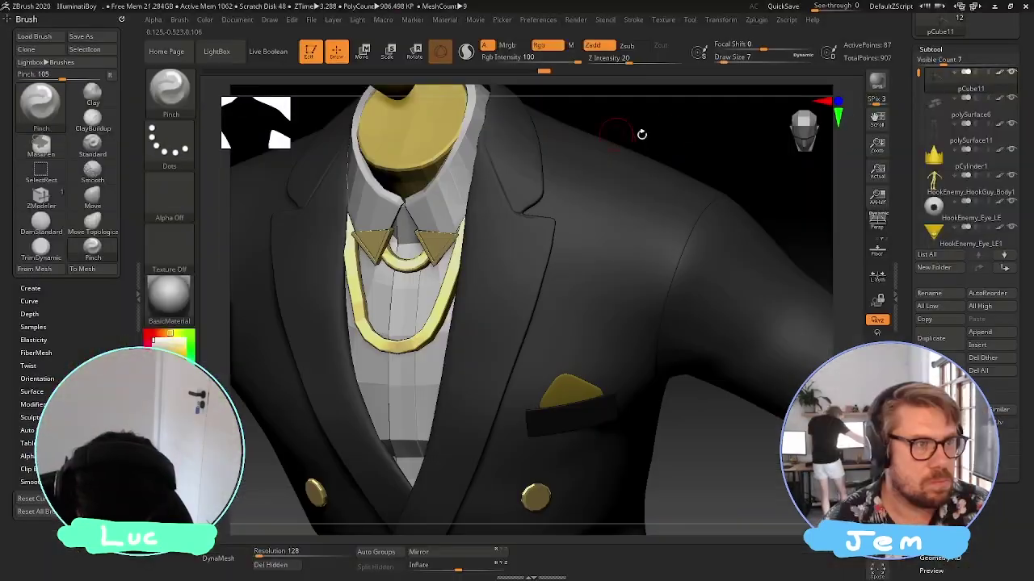
Reshape the suit jacket's lapel notches symmetrically with the Move Topological brush at a smaller draw size of 7.
left_click_drag(642, 135, 689, 134)
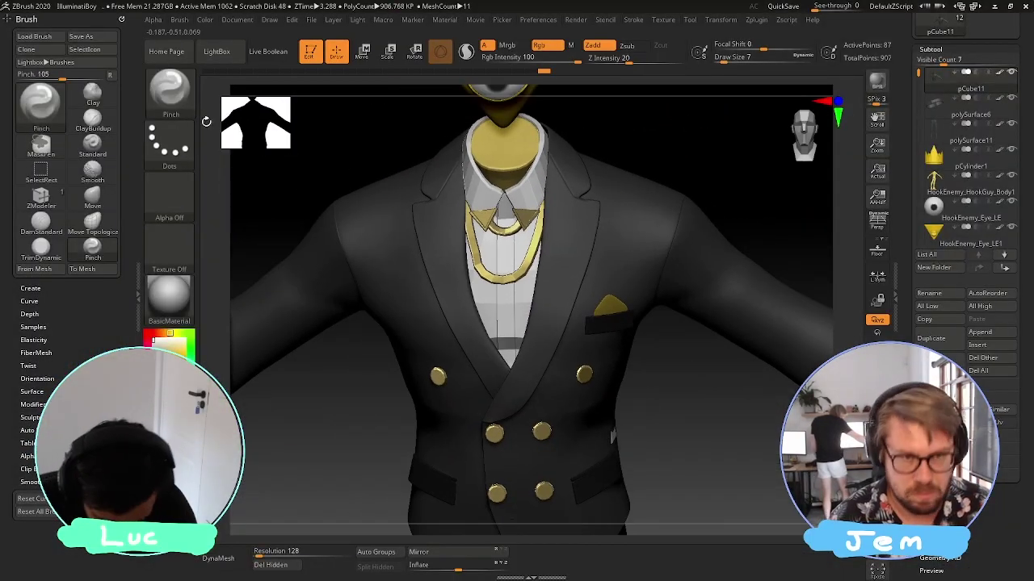
key("b")
key("m")
key("t")
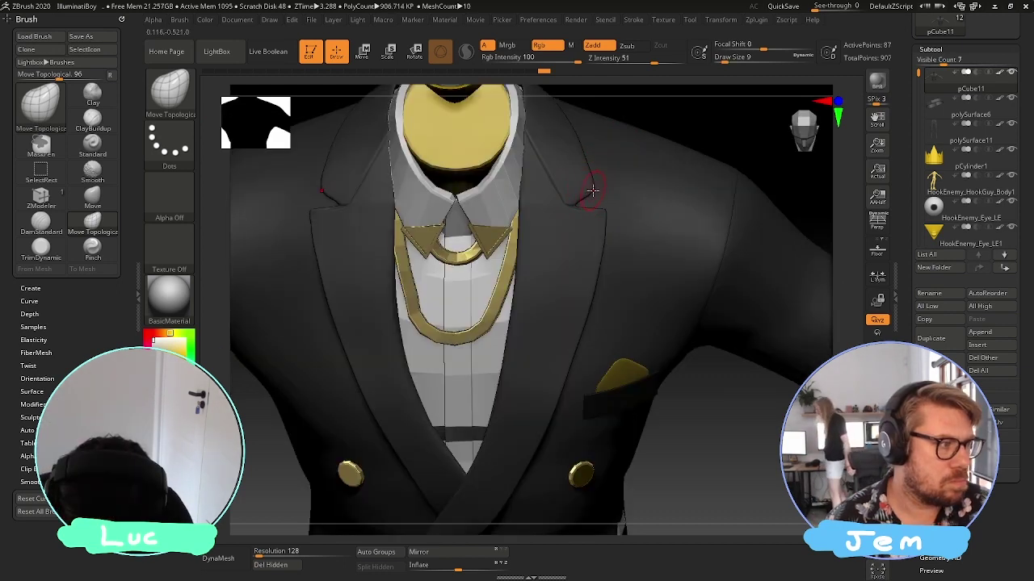
key("shift")
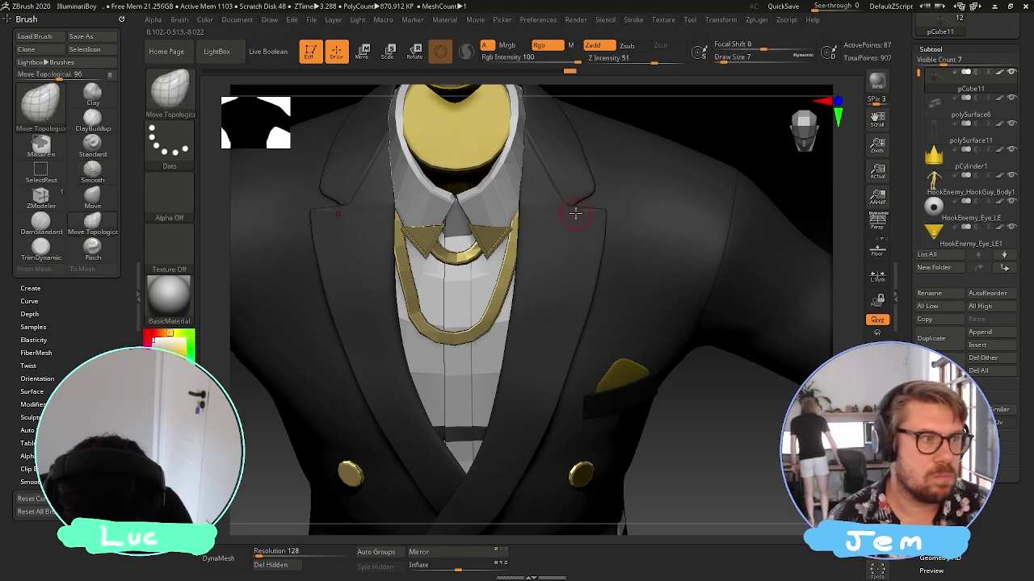
key("shift")
key("shift")
mouse_move(625, 173)
left_mouse_down()
mouse_move(614, 143)
mouse_move(688, 98)
mouse_move(686, 131)
left_mouse_up()
key("shift")
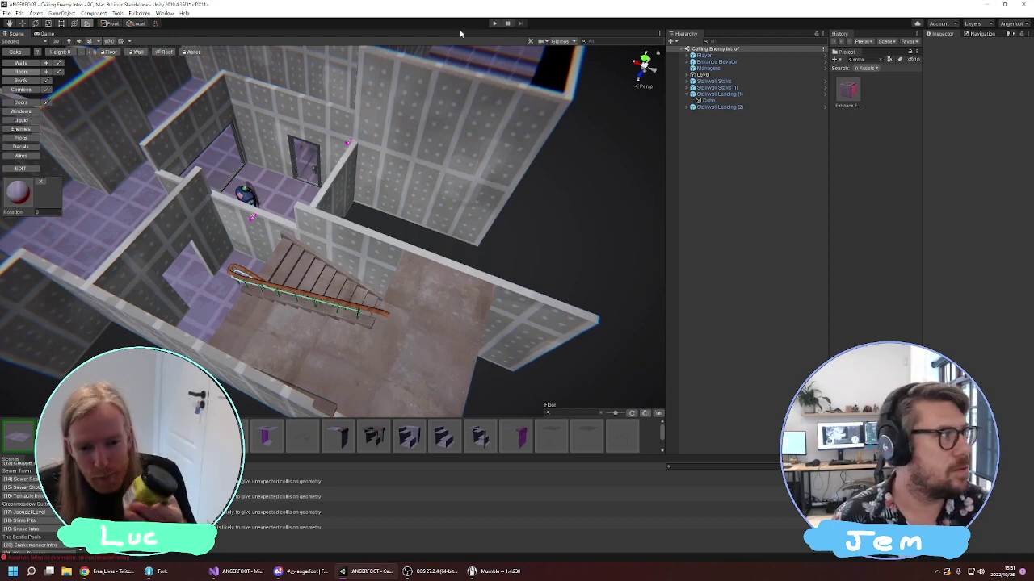
Play-test the Ceiling Enemy Intro level's stairwell and stop play mode.
left_click(495, 23)
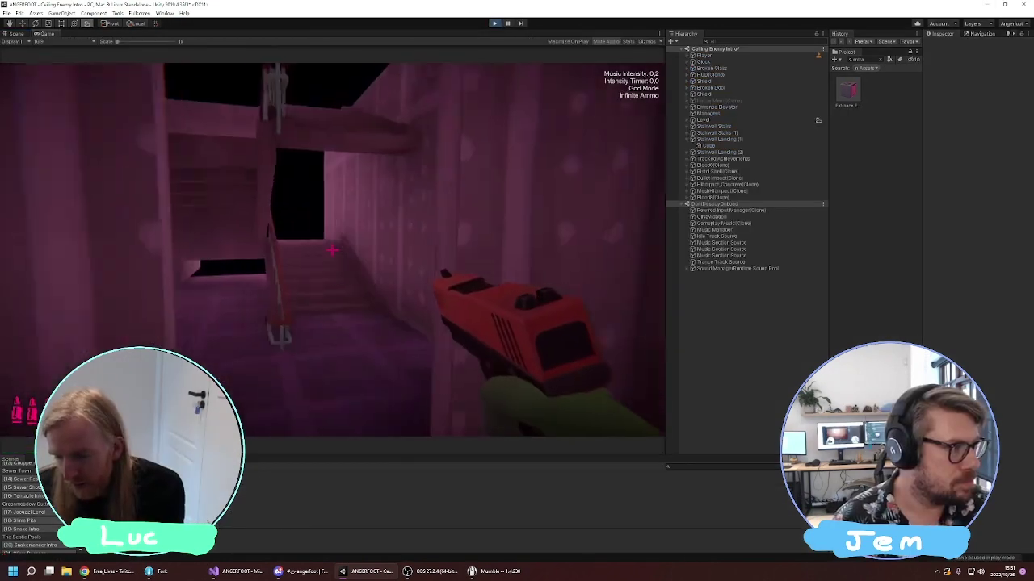
key("w")
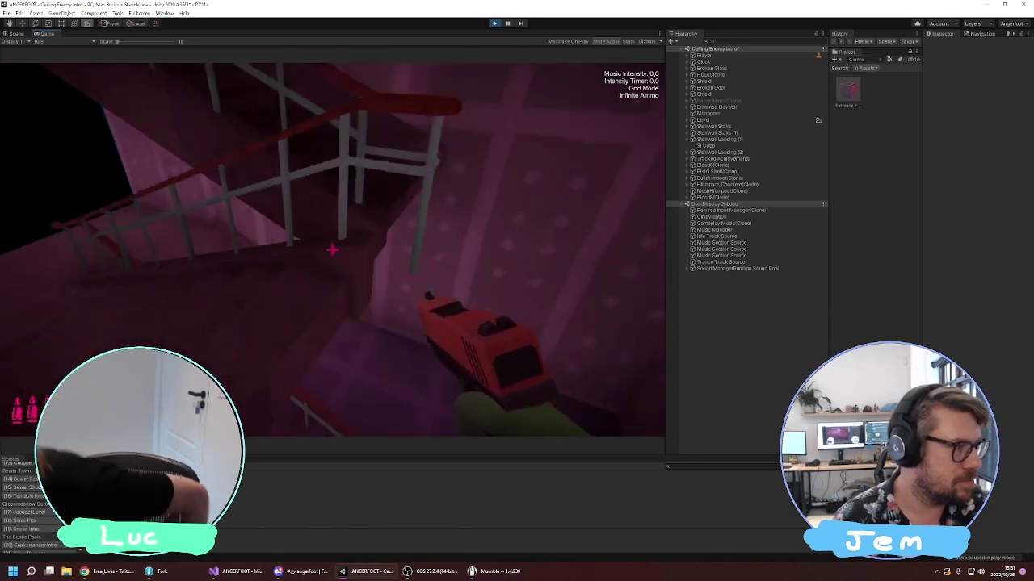
left_click(495, 24)
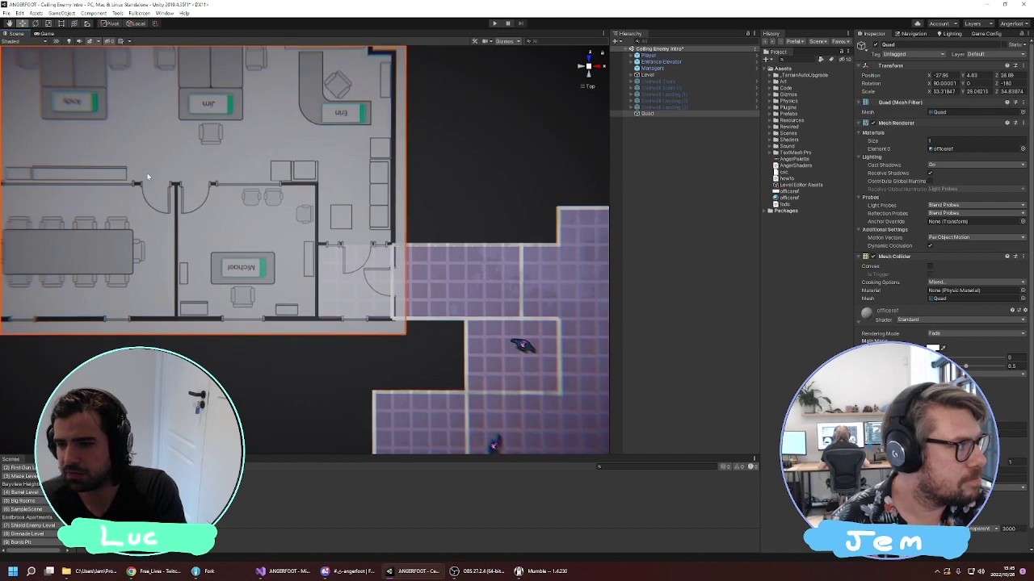
Rescale and reposition the office floor plan quad against the level's floor and lower its material's opacity.
scroll(148, 176, "down", 3)
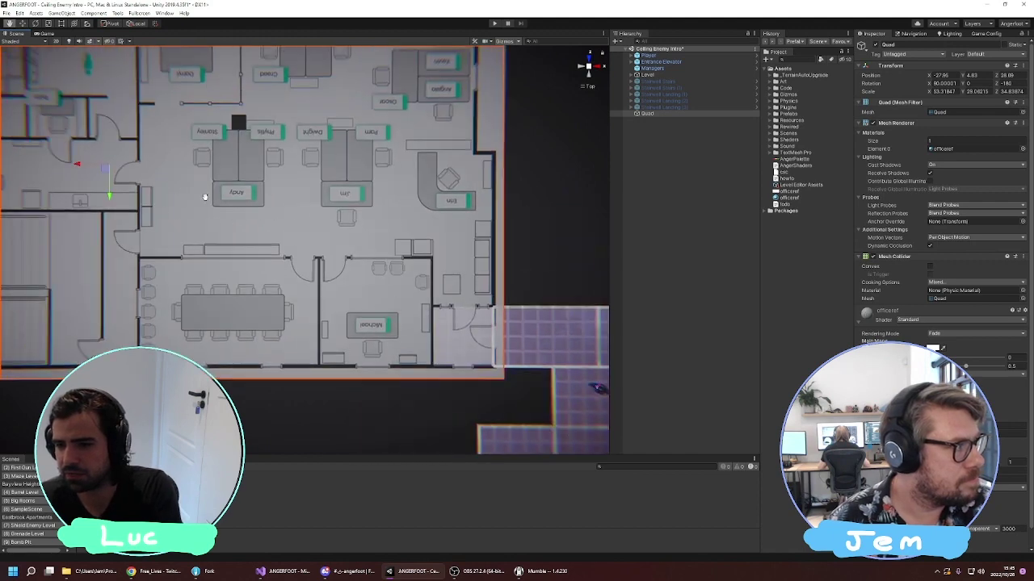
left_click_drag(138, 194, 142, 194)
key("e")
key("r")
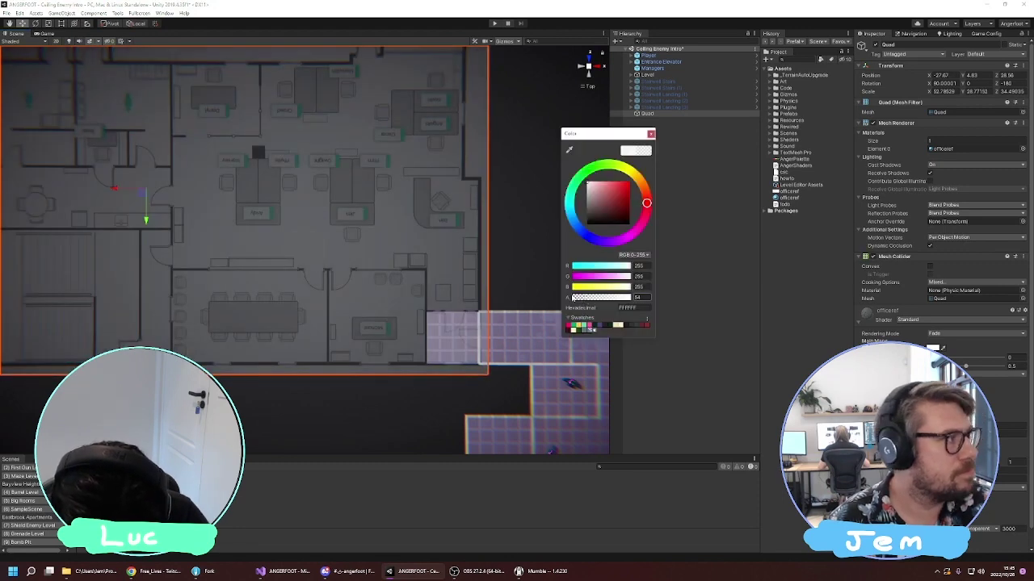
left_click(105, 34)
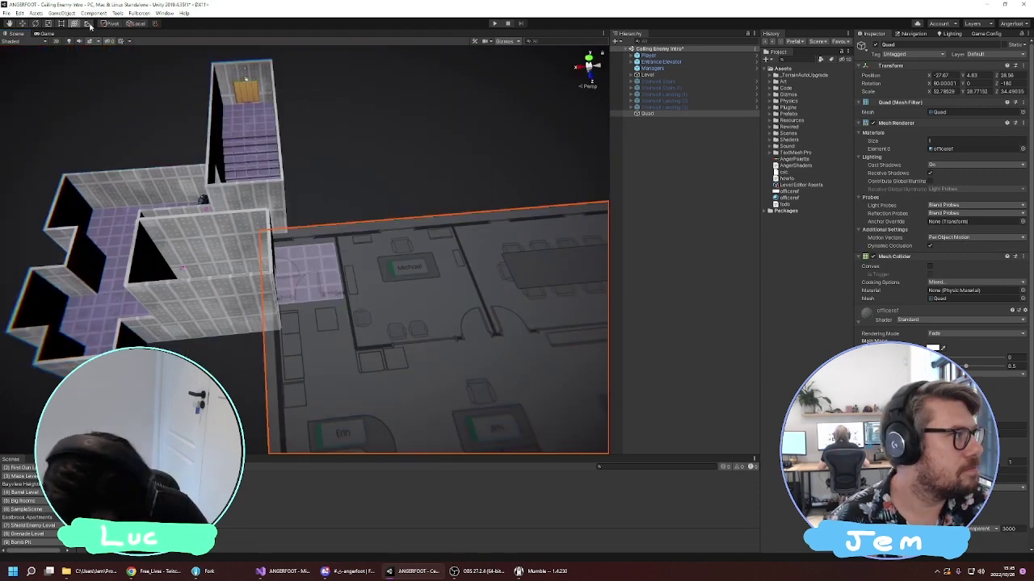
Build 4 m high walls with the level editor along the floor plan's outer edge beside the reception area.
left_click(89, 25)
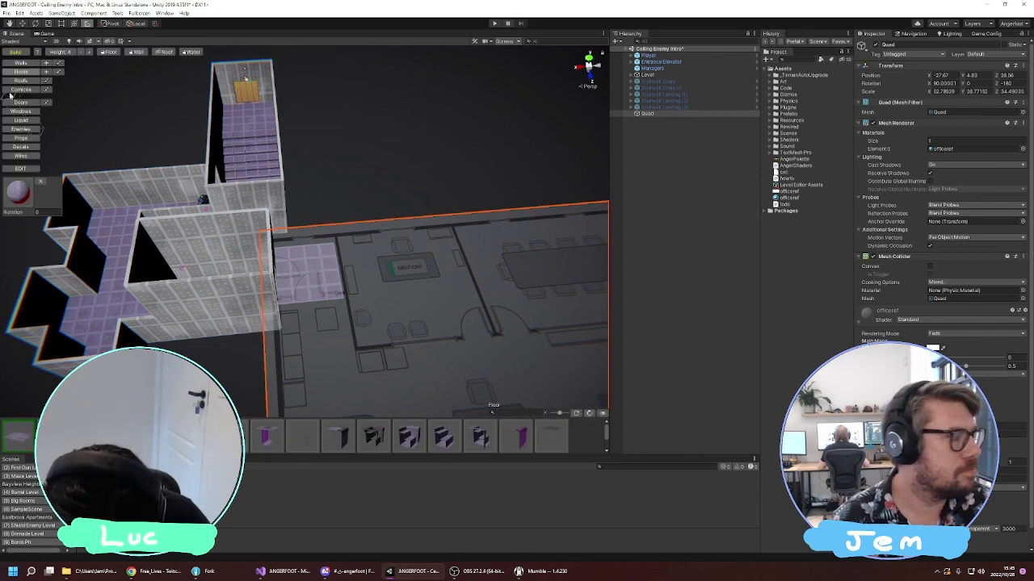
right_click_drag(211, 182, 242, 216)
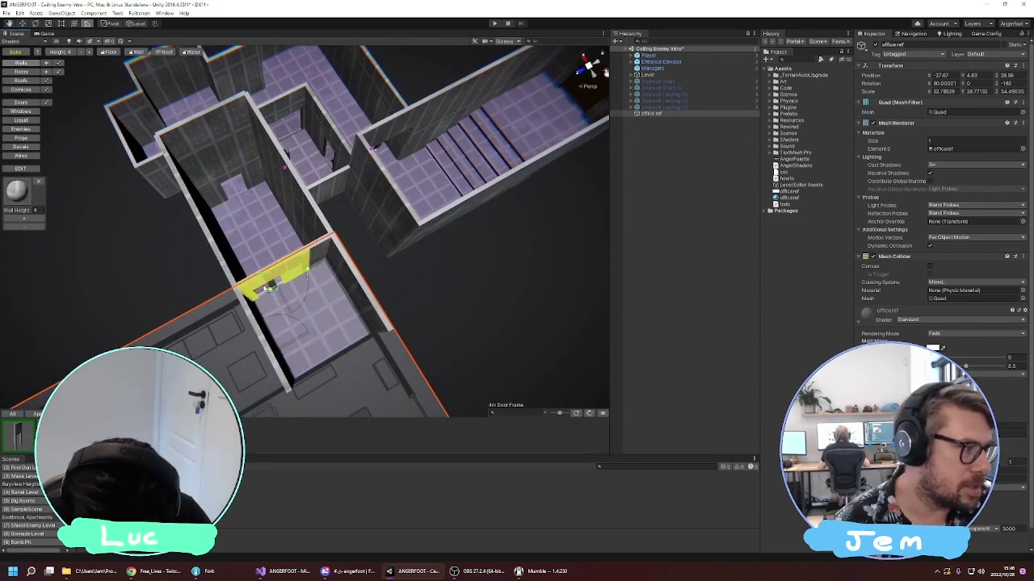
mouse_move(357, 304)
right_mouse_down()
mouse_move(323, 281)
mouse_move(401, 339)
mouse_move(348, 321)
right_mouse_up()
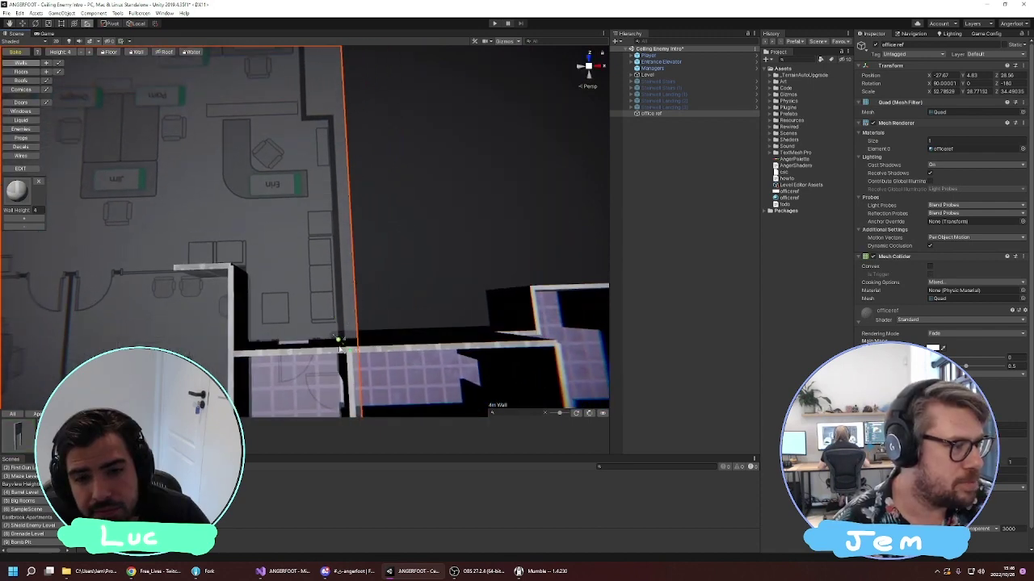
left_click_drag(339, 344, 337, 80)
middle_click_drag(307, 129, 311, 235)
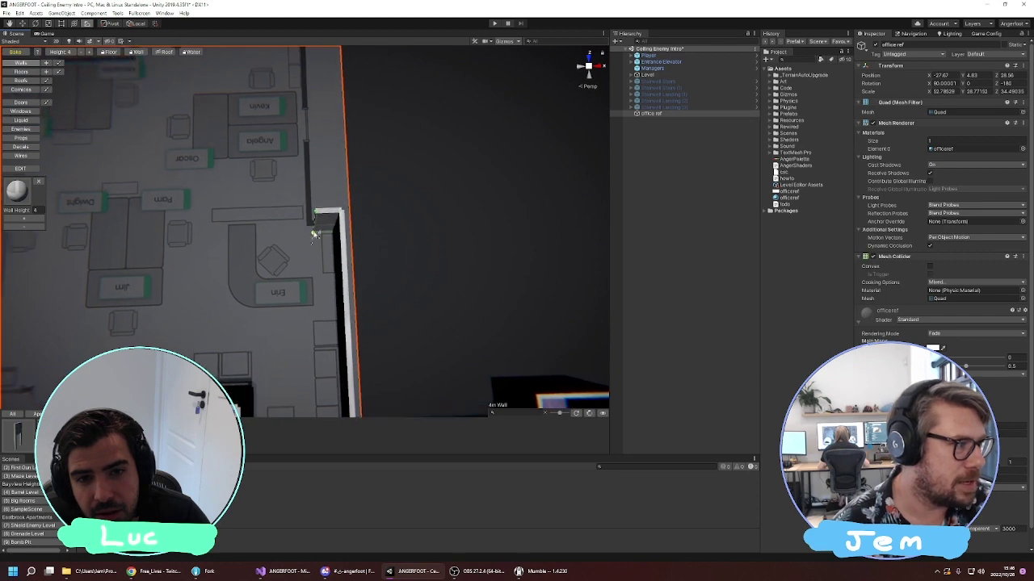
mouse_move(312, 229)
left_mouse_down()
mouse_move(322, 145)
mouse_move(310, 153)
left_mouse_up()
Add two more connected wall runs at a right angle, following the office floor plan's lines.
middle_click_drag(308, 153, 337, 173)
left_click_drag(337, 173, 515, 206, "alt")
middle_click_drag(364, 267, 488, 164)
left_click_drag(188, 269, 185, 145)
left_click_drag(184, 144, 323, 147)
middle_click_drag(412, 187, 266, 232)
left_click_drag(266, 232, 386, 262, "alt")
middle_click_drag(386, 262, 337, 277)
Build walls around the single-desk office beside the meeting room, replacing one wall segment along the plan.
left_click_drag(337, 277, 402, 340)
left_click(268, 326, "ctrl")
key("ctrl+z")
middle_click_drag(403, 340, 360, 358)
left_click(264, 352, "ctrl")
left_click_drag(277, 353, 333, 352)
middle_click_drag(341, 280, 303, 343)
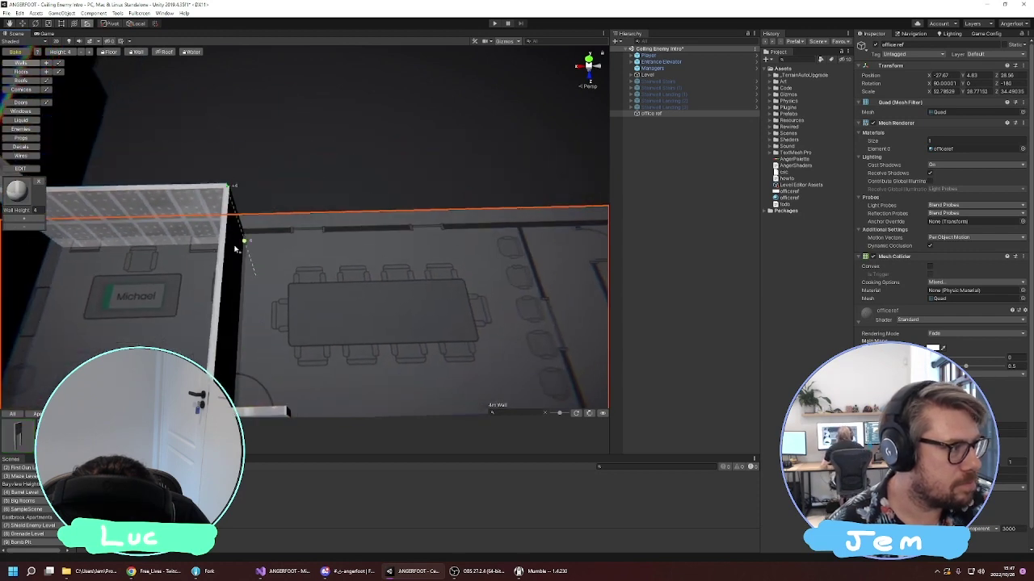
Wall in the meeting room along its outer edge and along the side facing the open-plan desks.
left_click_drag(237, 244, 517, 242)
scroll(420, 299, "down", 5)
middle_click_drag(321, 359, 330, 299)
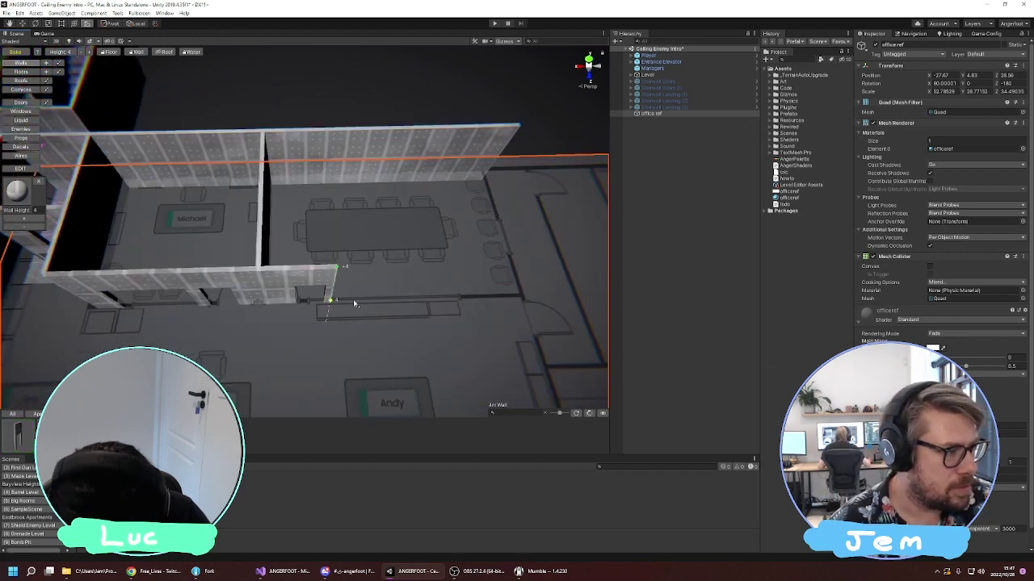
left_click_drag(354, 303, 440, 307)
mouse_move(411, 218)
left_mouse_down()
mouse_move(423, 342)
mouse_move(390, 407)
mouse_move(509, 291)
mouse_move(513, 252)
left_mouse_up()
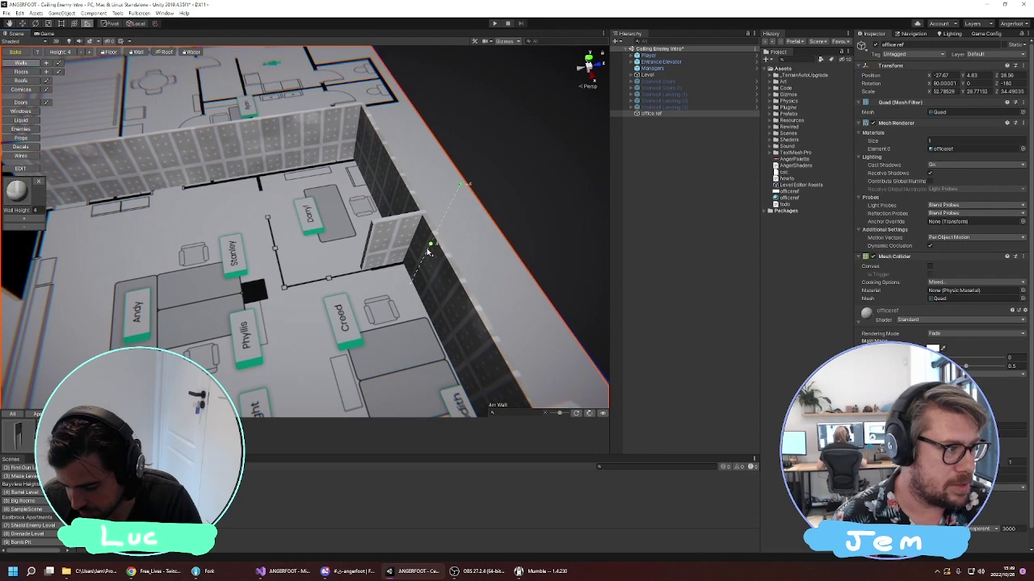
right_click_drag(427, 249, 321, 278)
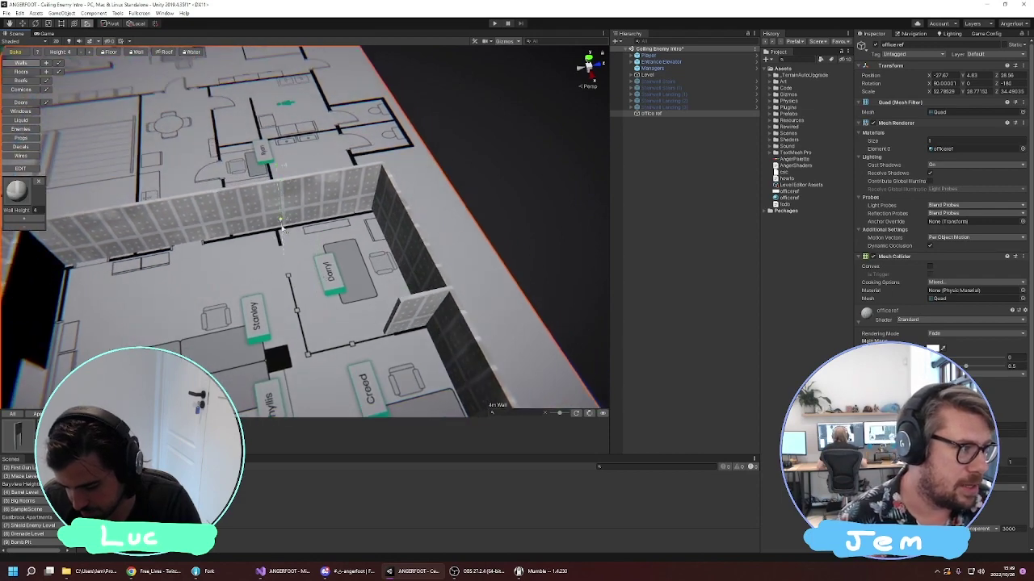
left_click_drag(283, 229, 512, 172, "alt")
middle_click_drag(244, 233, 316, 301)
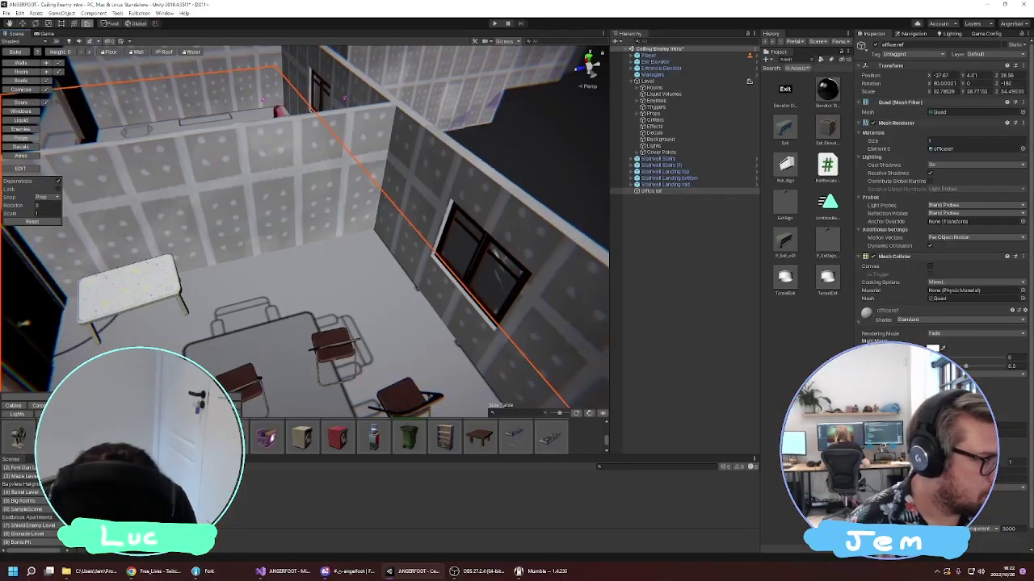
Place a Side Table prop against the meeting room's partition wall, near the existing table.
scroll(271, 438, "down", 1)
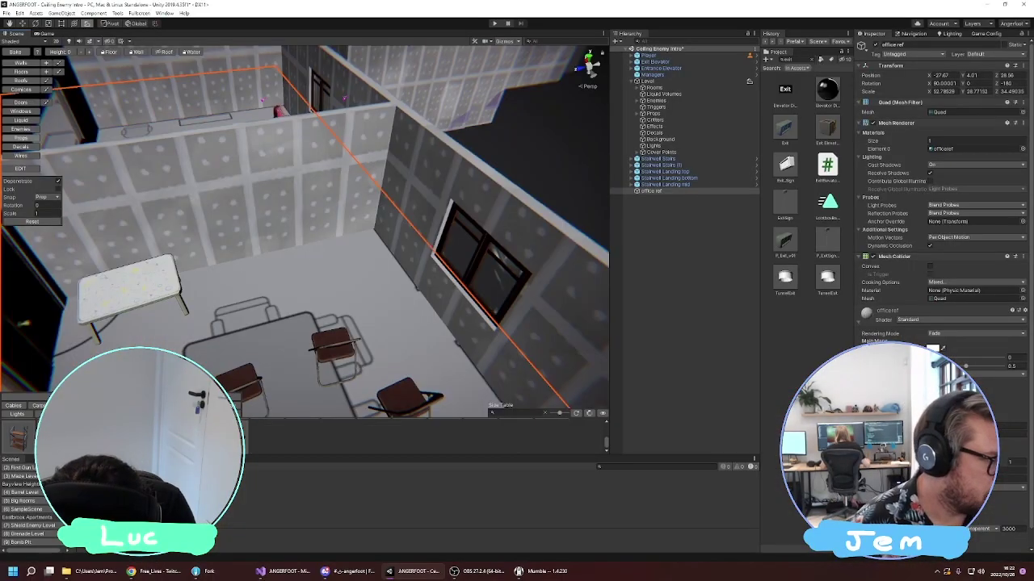
scroll(266, 448, "up", 6)
scroll(265, 452, "up", 2)
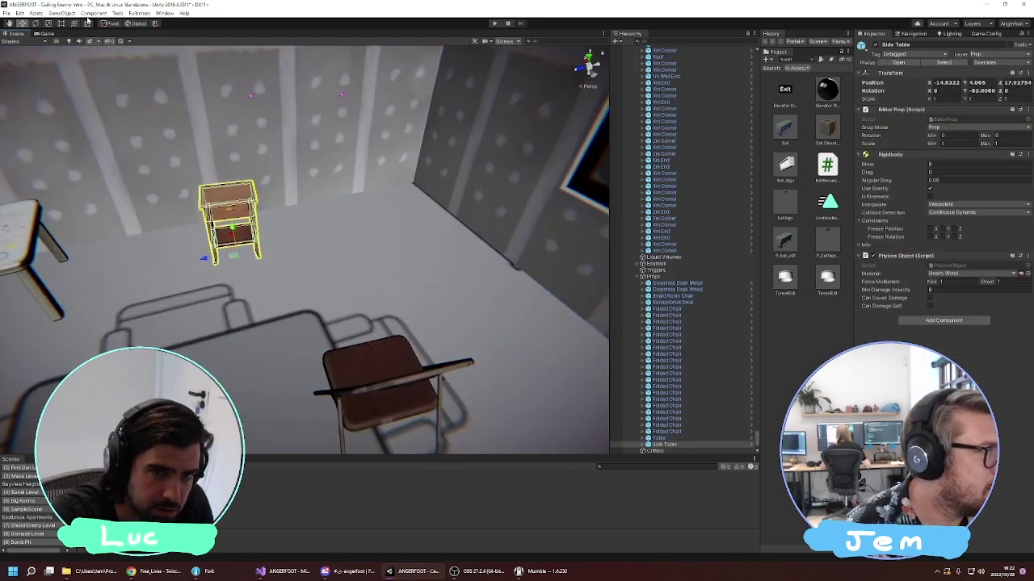
Place a TV prop on the side table and dress the neighbouring table with small tabletop items.
left_click(87, 24)
middle_click_drag(151, 106, 190, 134)
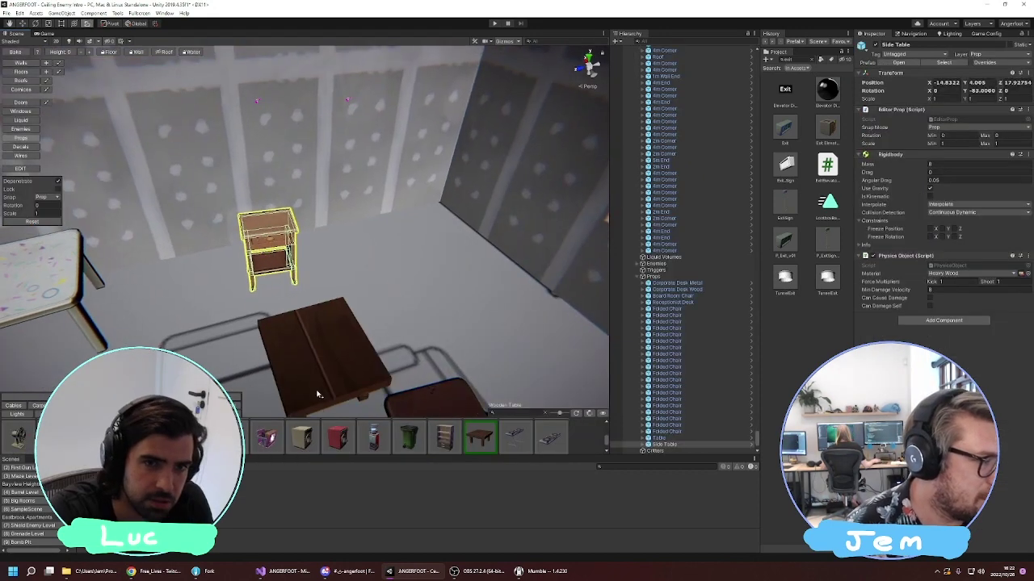
scroll(248, 441, "up", 2)
scroll(248, 441, "down", 3)
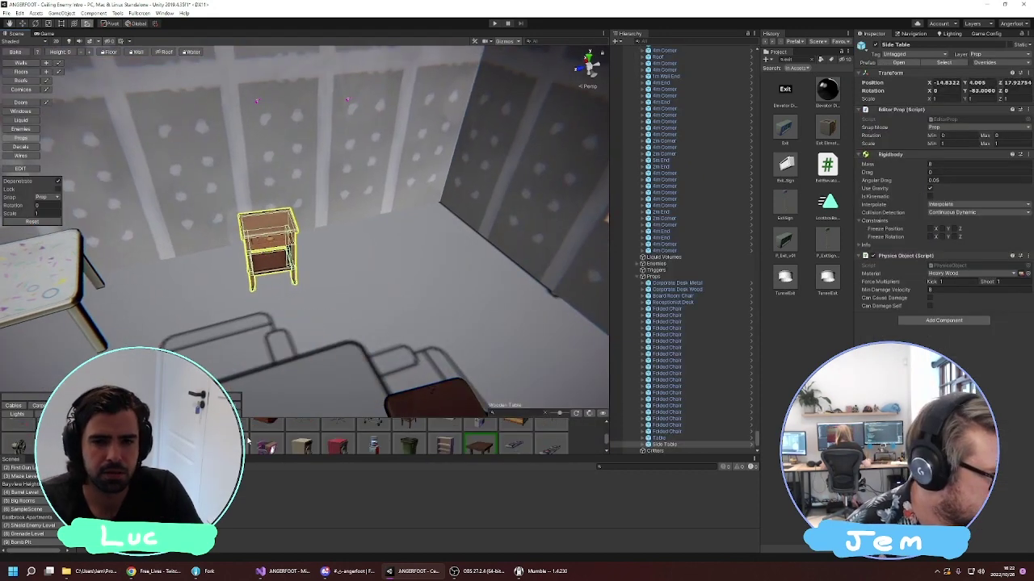
left_click(239, 441)
scroll(293, 444, "down", 2)
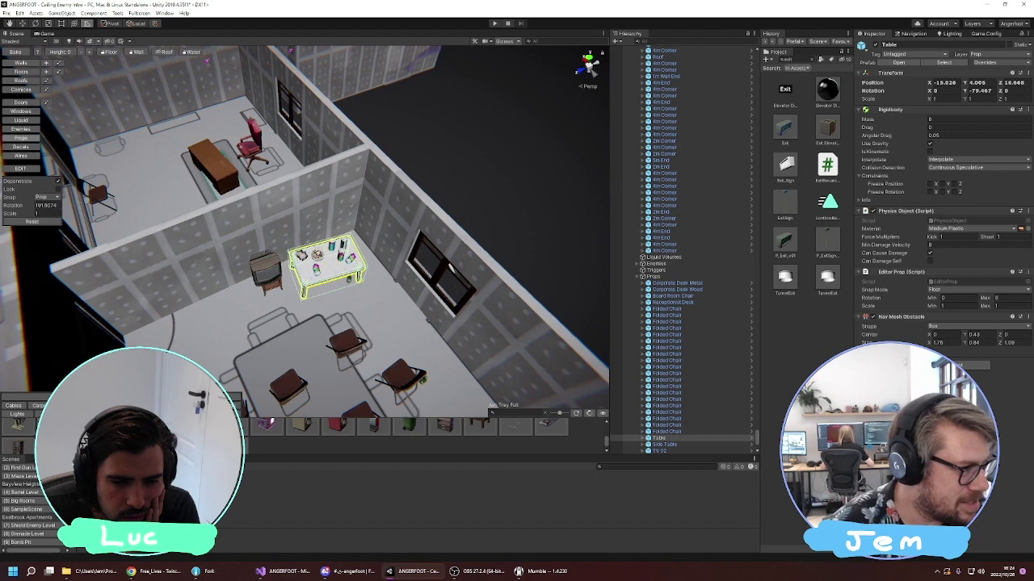
scroll(404, 437, "up", 1)
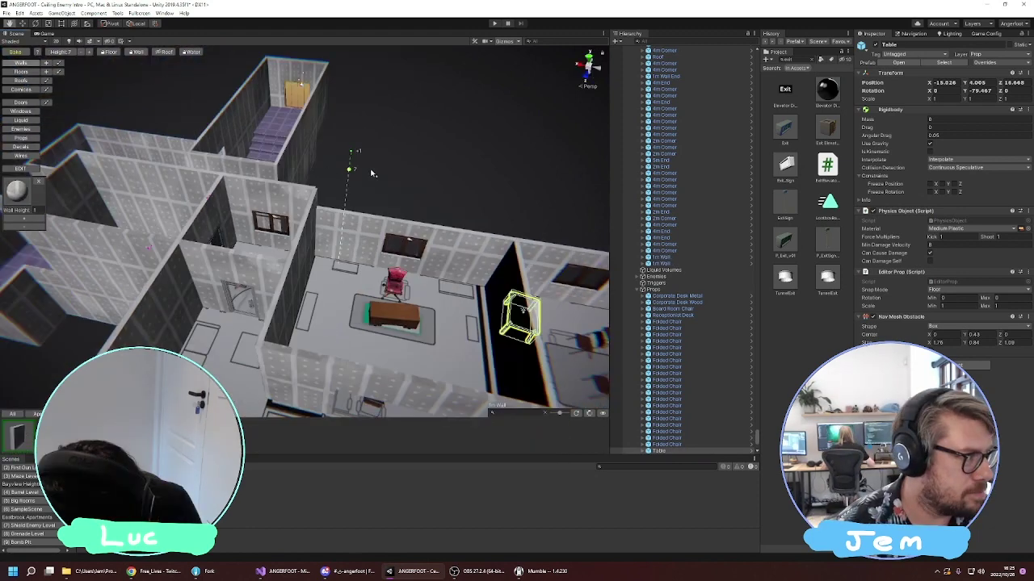
Switch the level editor from wall building to roof pieces at height 7.
middle_click_drag(372, 173, 414, 171)
left_click(18, 82)
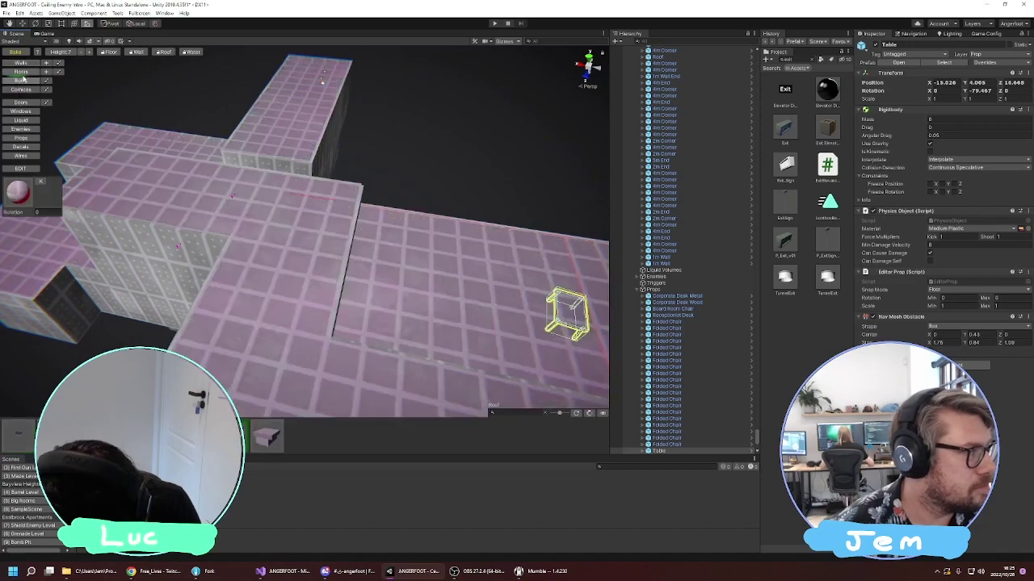